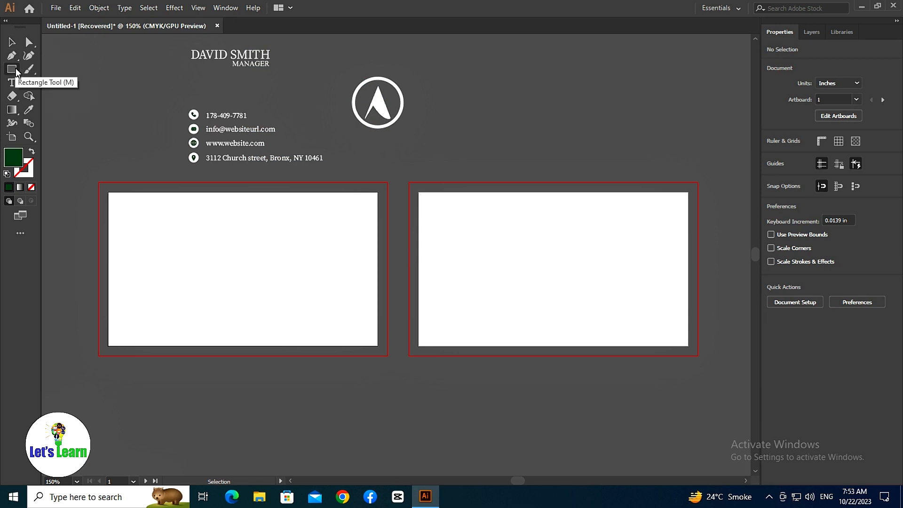
# Draw a dark green 3.75 × 2.25 in rectangle over the first artboard and its bleed, and duplicate it onto the second artboard.
pyautogui.click(12, 70)
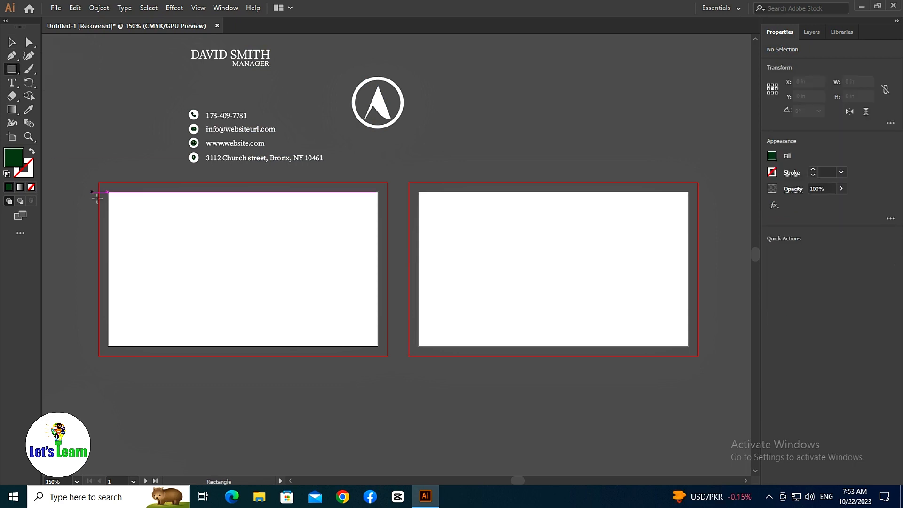
pyautogui.moveTo(99, 182); pyautogui.dragTo(388, 356)
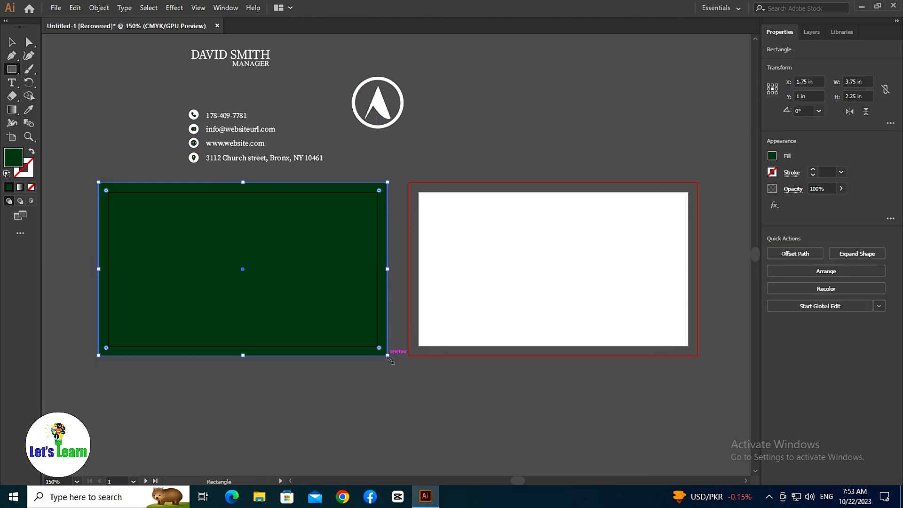
pyautogui.press('v')
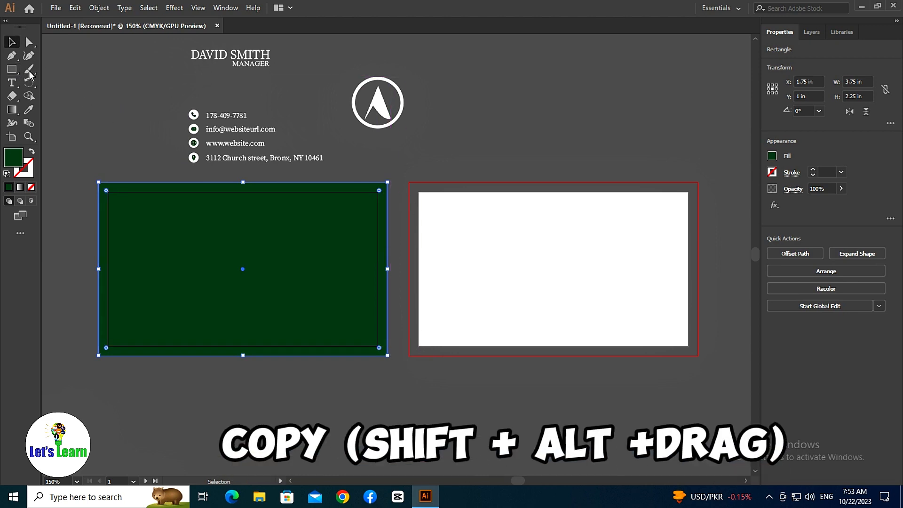
pyautogui.moveTo(234, 291); pyautogui.dragTo(549, 296)
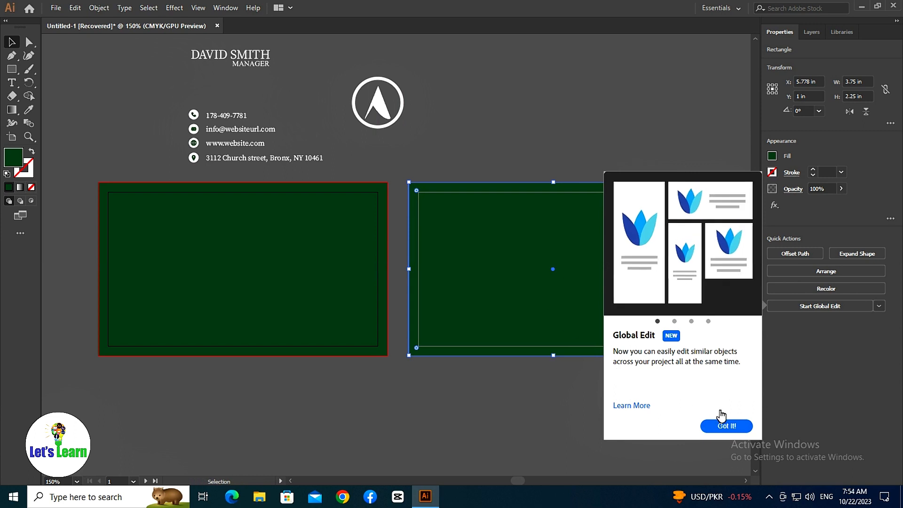
pyautogui.click(725, 425)
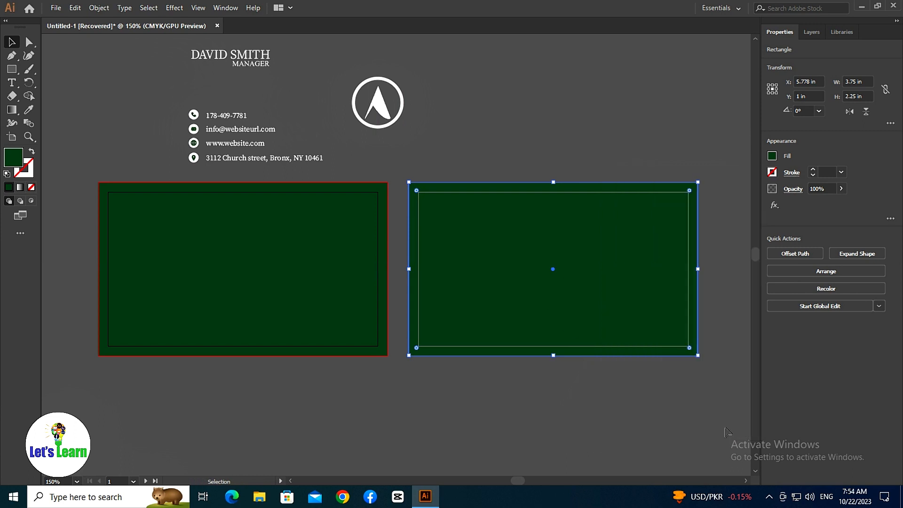
pyautogui.click(412, 396)
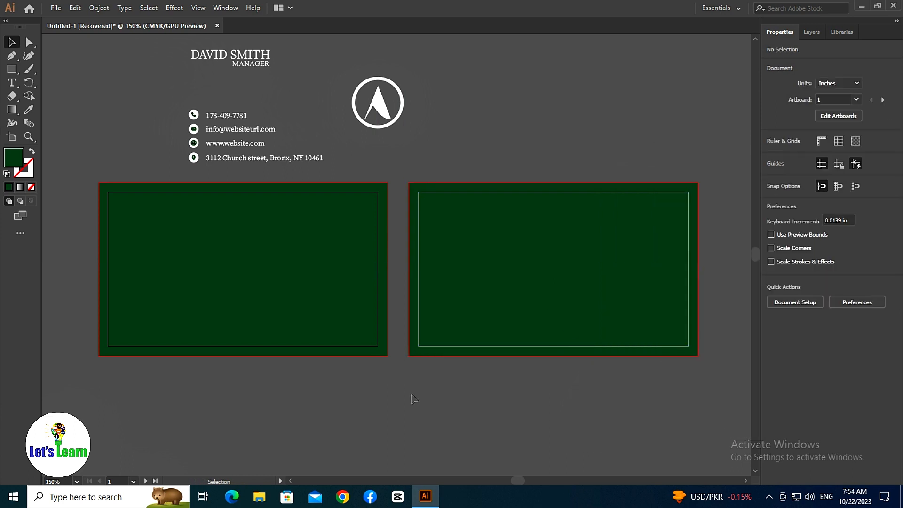
# Draw a tall ellipse about 2.24 × 3.6 in overlapping the first card's left side, filled white (ffffff) with no stroke.
pyautogui.press('l')
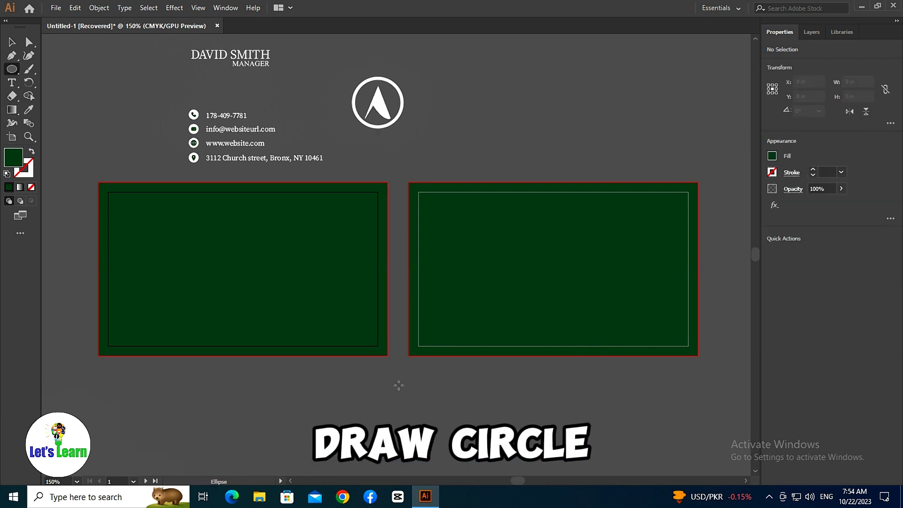
pyautogui.moveTo(70, 134)
pyautogui.mouseDown()
pyautogui.moveTo(226, 411)
pyautogui.moveTo(249, 417)
pyautogui.mouseUp()
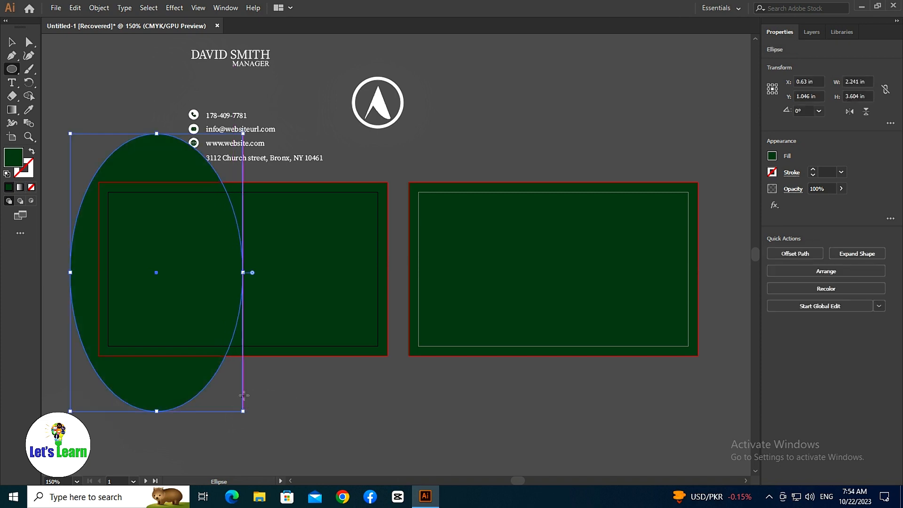
pyautogui.click(31, 152)
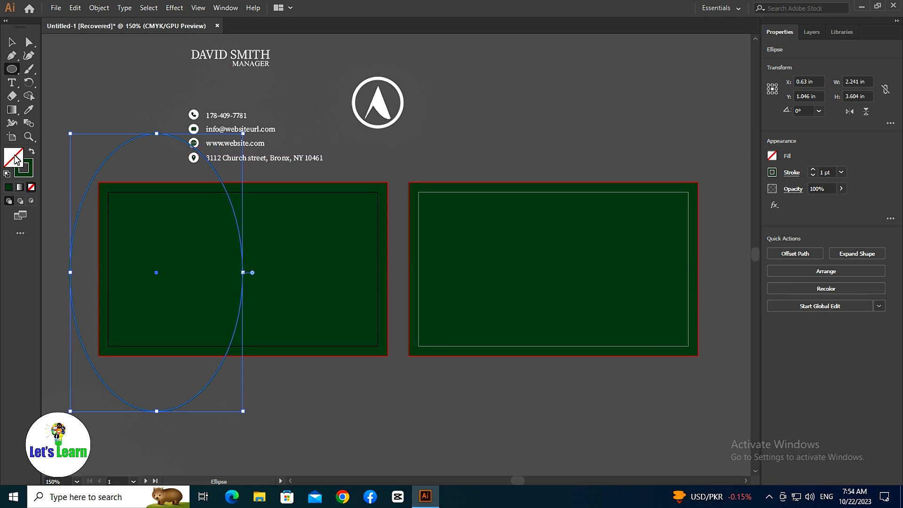
pyautogui.doubleClick(15, 159)
pyautogui.write('ffffff')
pyautogui.click(570, 177)
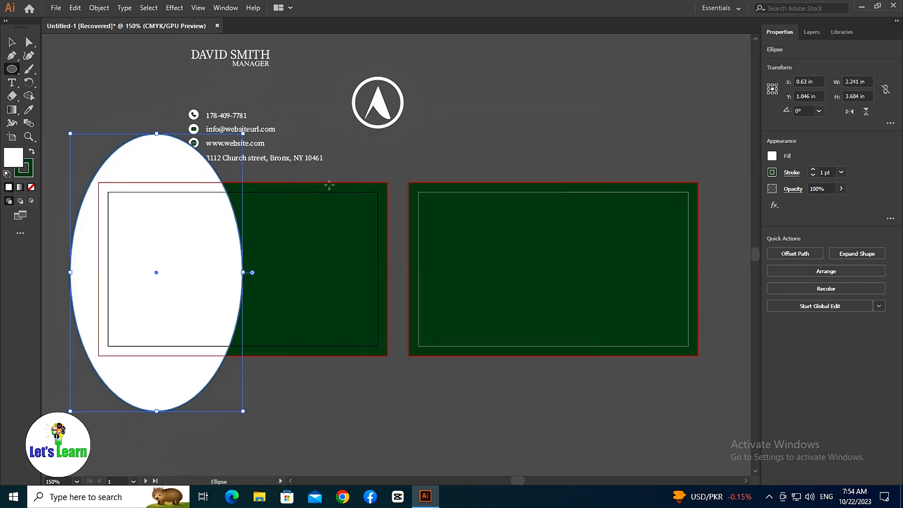
pyautogui.click(29, 173)
pyautogui.click(31, 187)
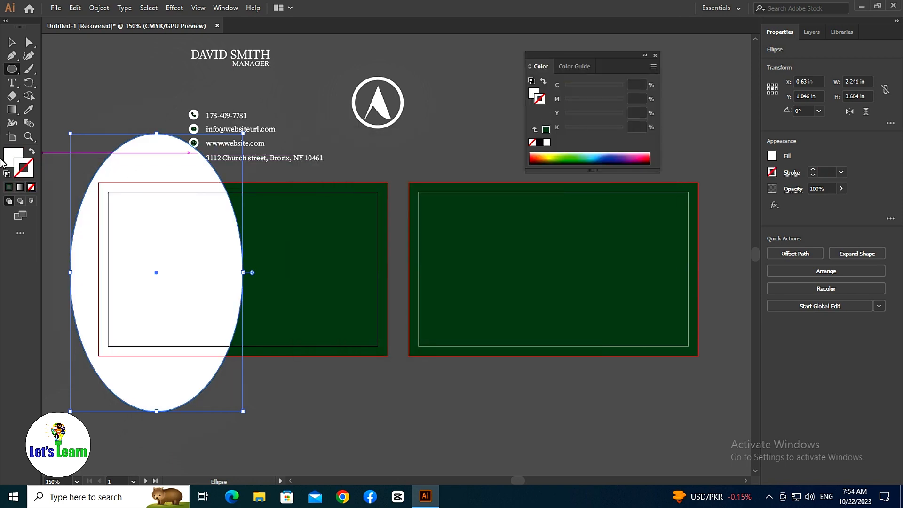
pyautogui.click(13, 156)
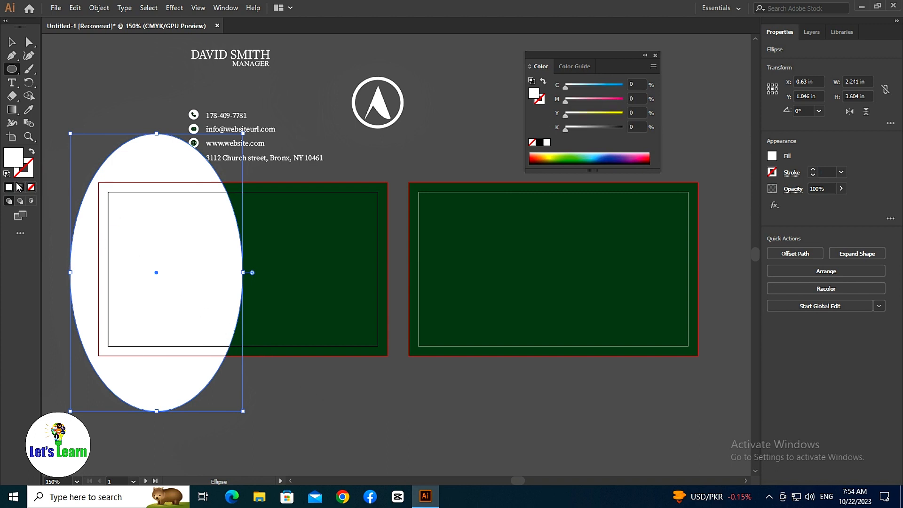
pyautogui.press('v')
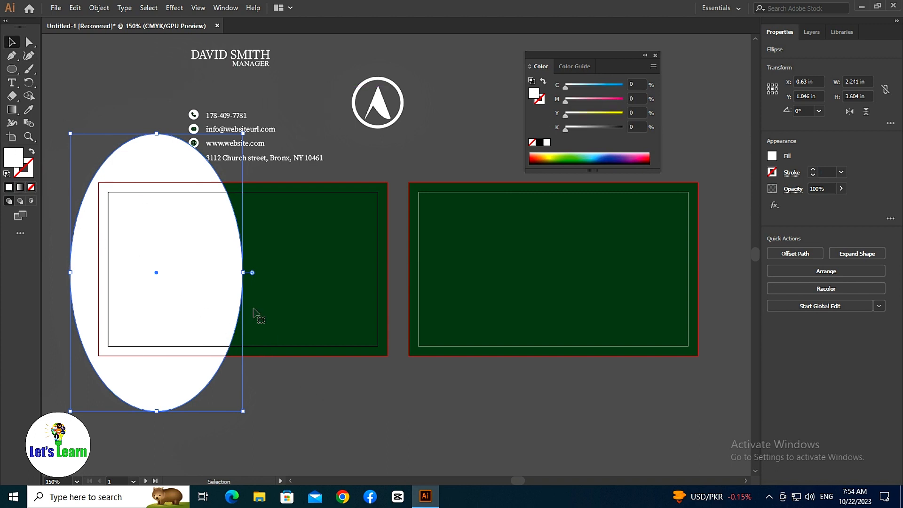
pyautogui.click(318, 391)
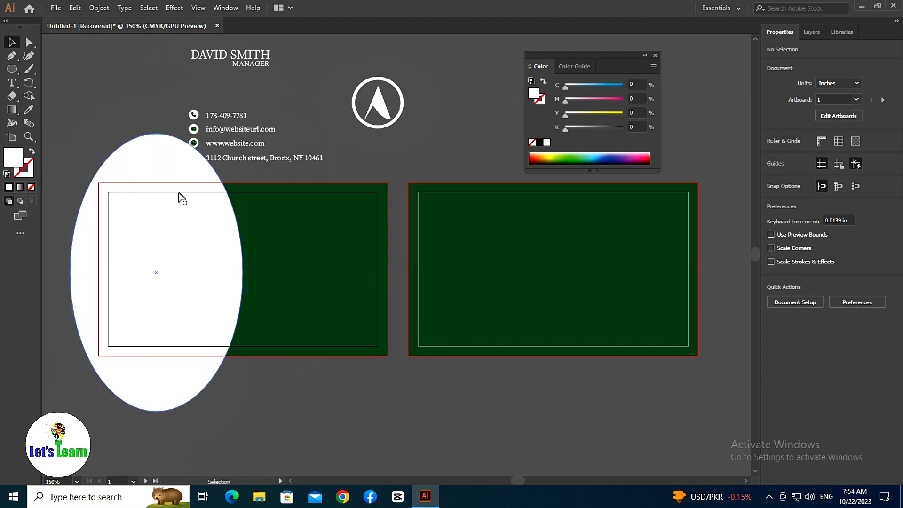
pyautogui.click(194, 235)
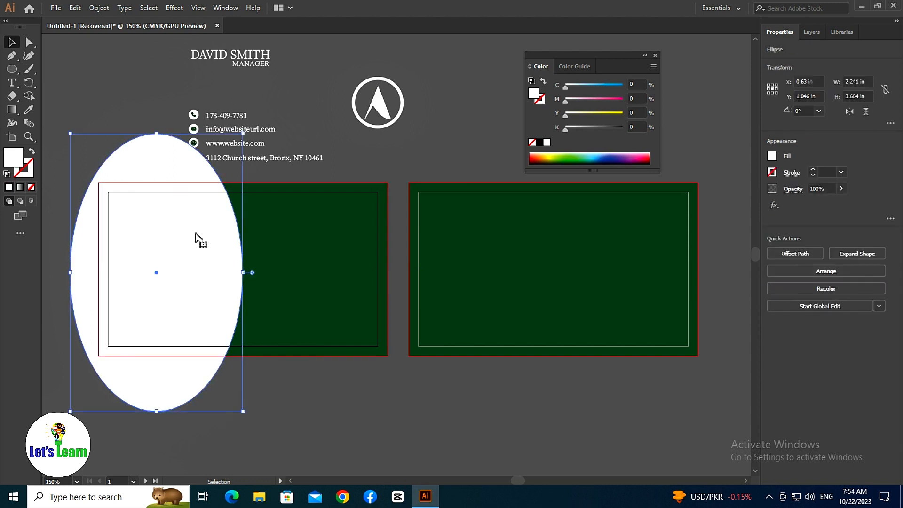
pyautogui.click(289, 280)
pyautogui.hotkey('ctrl', 'shift', 'a')
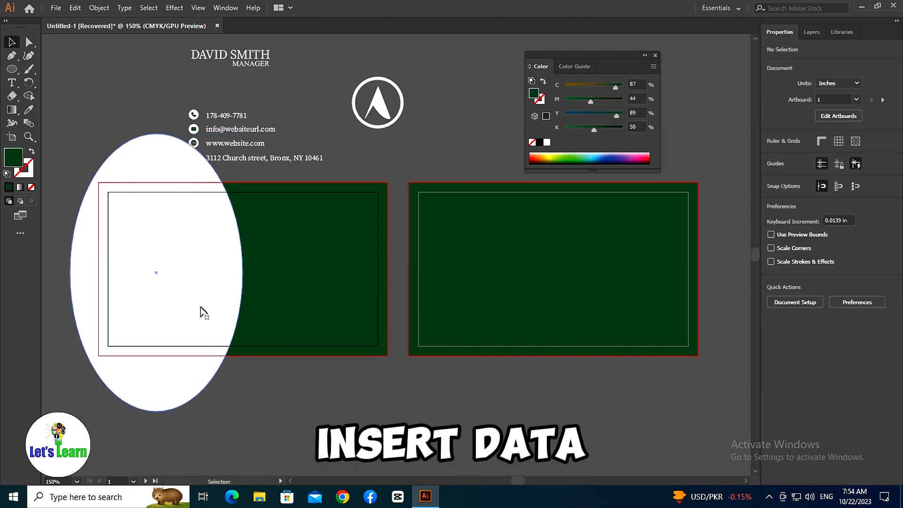
pyautogui.rightClick(194, 263)
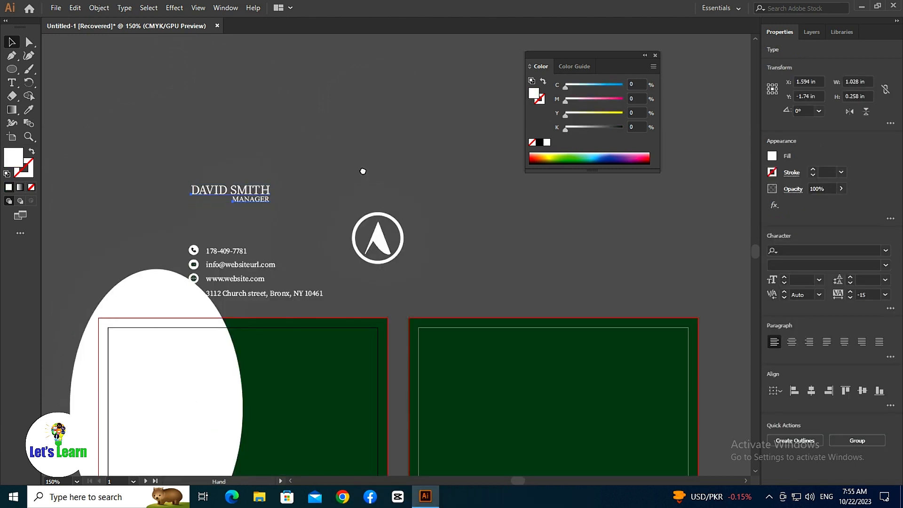
# Move the name and job title text onto the upper part of the white ellipse inside the first card and bring it to front.
pyautogui.moveTo(363, 172); pyautogui.dragTo(383, 61)
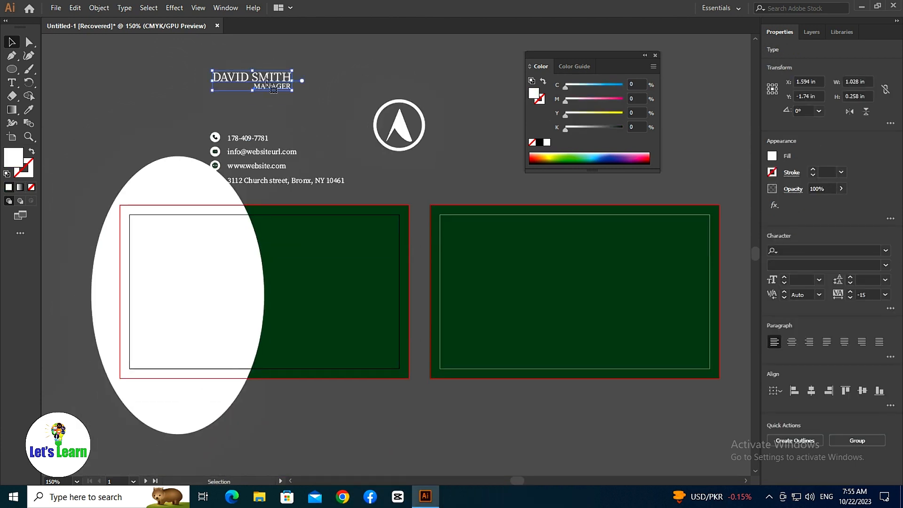
pyautogui.moveTo(267, 83); pyautogui.dragTo(204, 242)
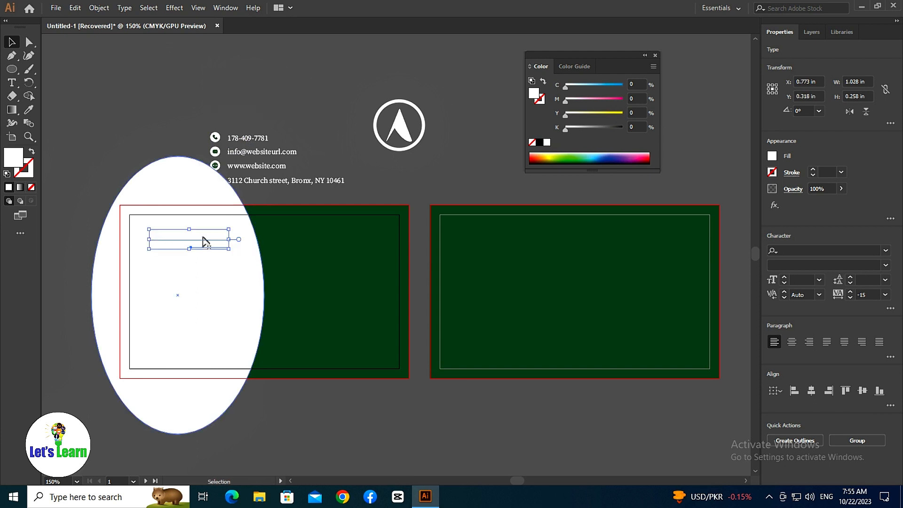
pyautogui.rightClick(203, 238)
pyautogui.moveTo(317, 387)
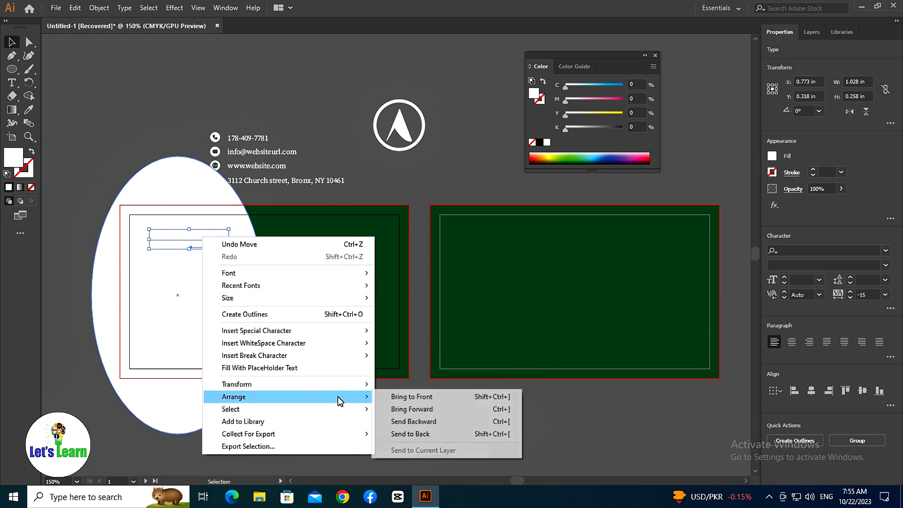
pyautogui.click(382, 401)
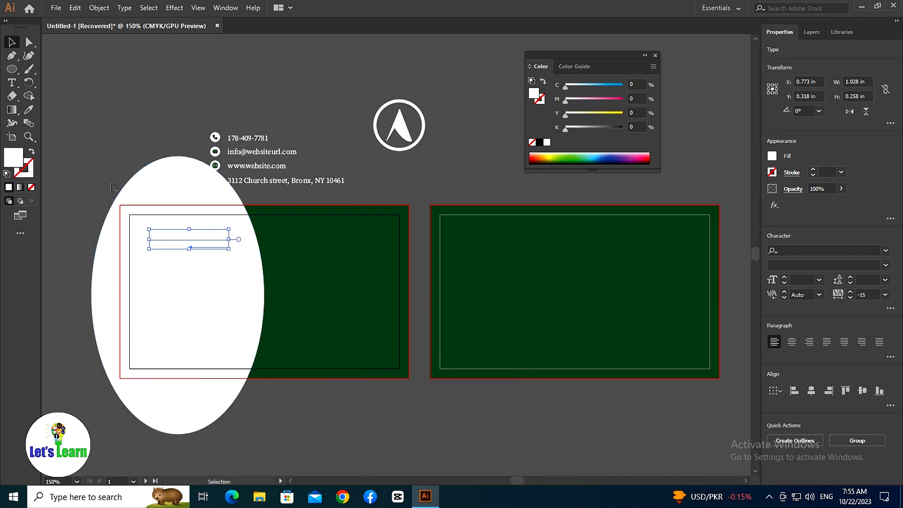
# Recolour the name and job title text black, and sample the card background's dark green onto it with the Eyedropper.
pyautogui.click(543, 143)
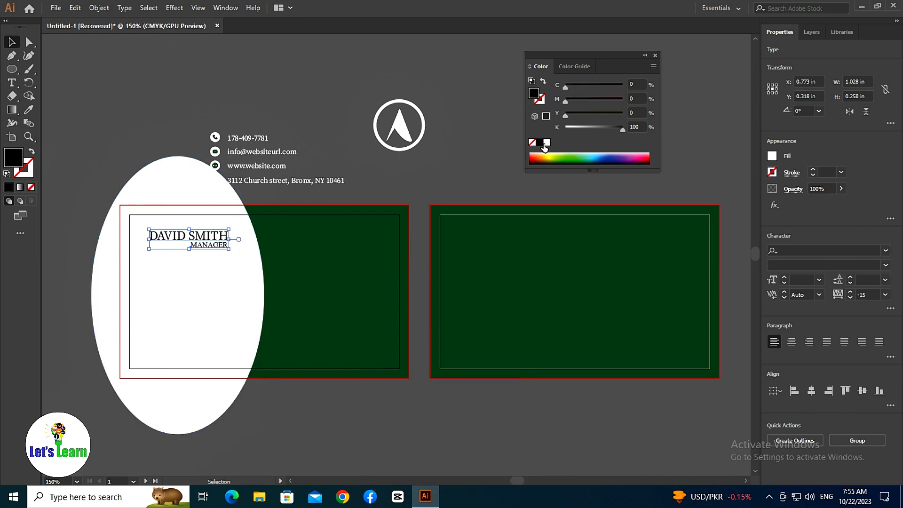
pyautogui.moveTo(628, 54); pyautogui.dragTo(692, 74)
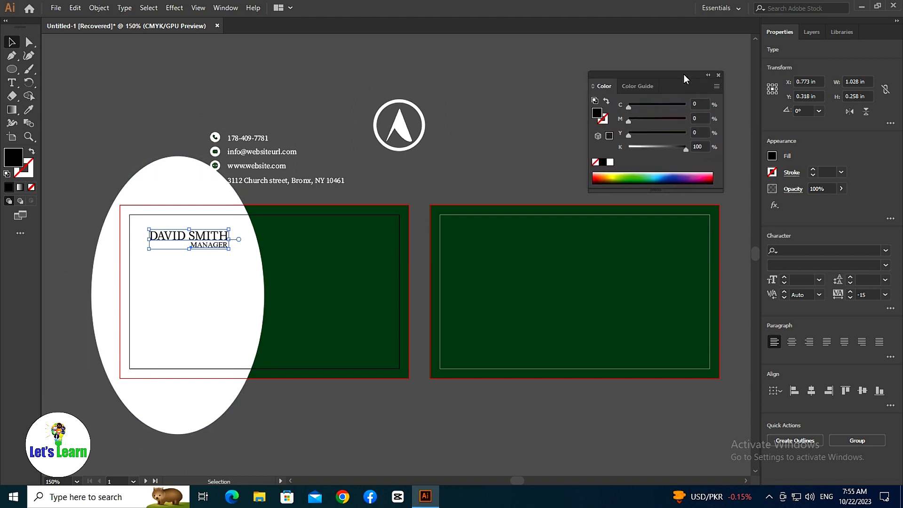
pyautogui.click(28, 109)
pyautogui.click(337, 260)
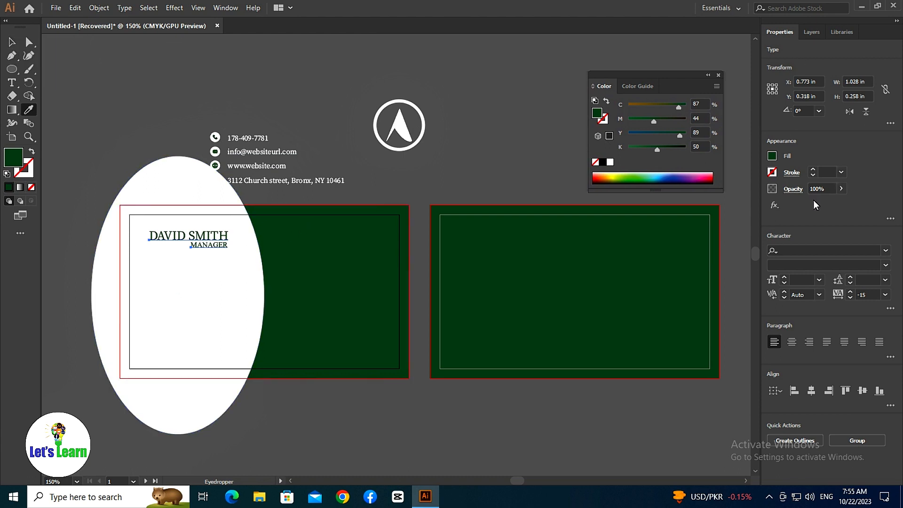
# Set the name and job title text to the Source Serif Variable font in Bold style.
pyautogui.click(819, 295)
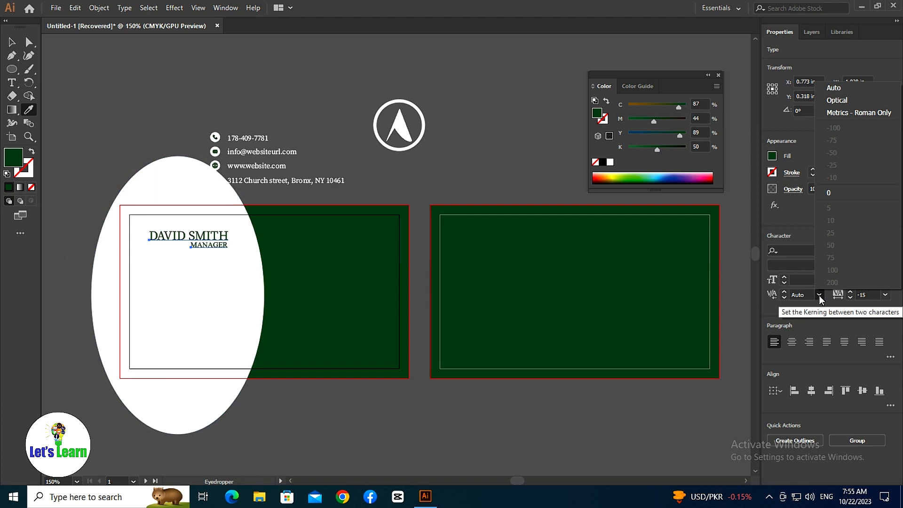
pyautogui.click(818, 296)
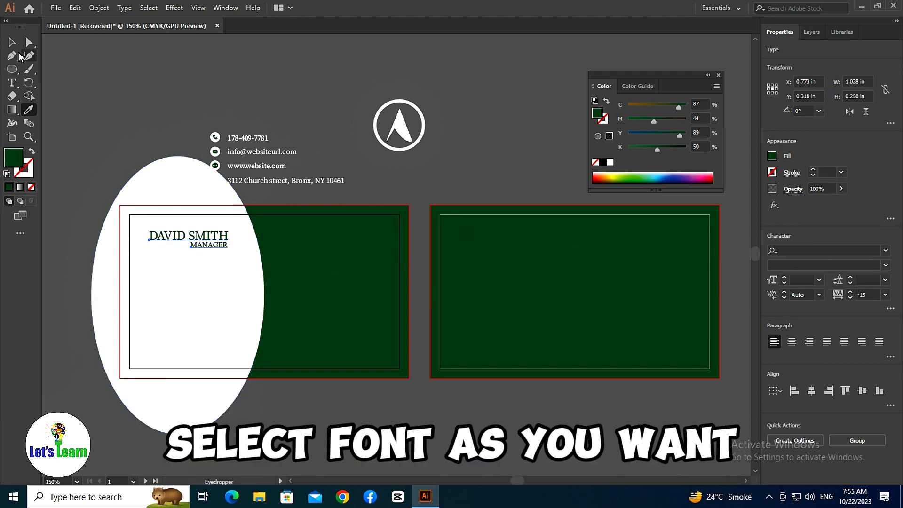
pyautogui.click(11, 42)
pyautogui.click(220, 248)
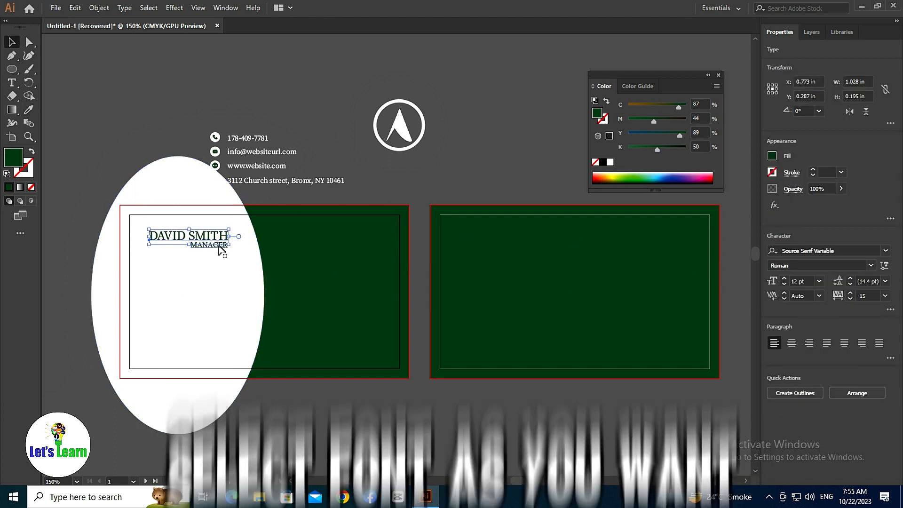
pyautogui.keyDown('shift'); pyautogui.click(220, 247); pyautogui.keyUp('shift')
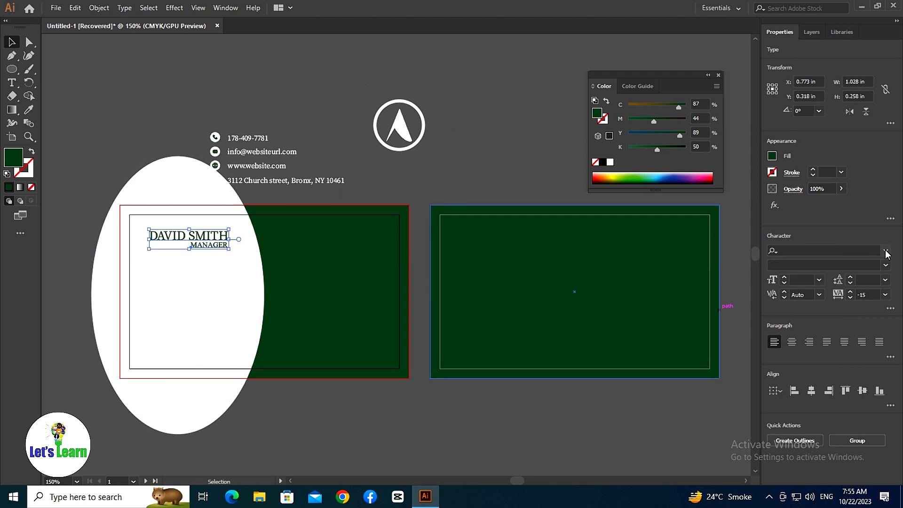
pyautogui.click(886, 252)
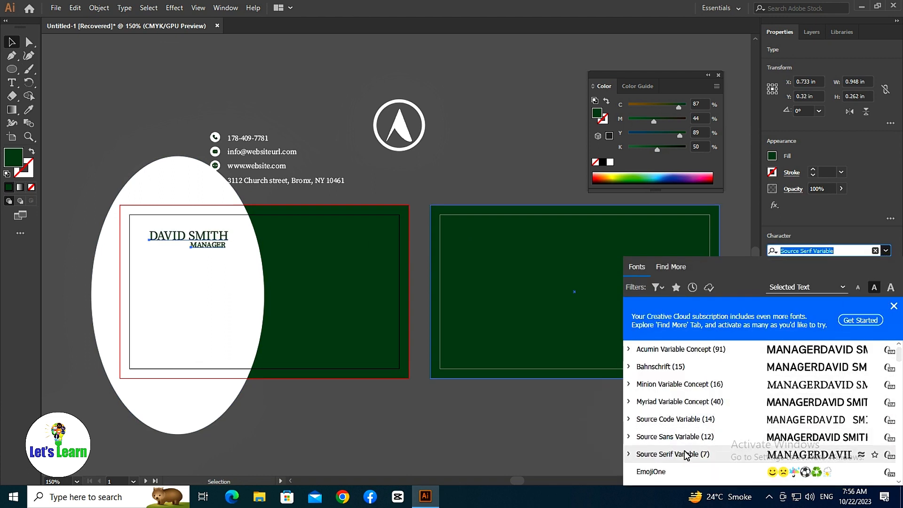
pyautogui.click(685, 454)
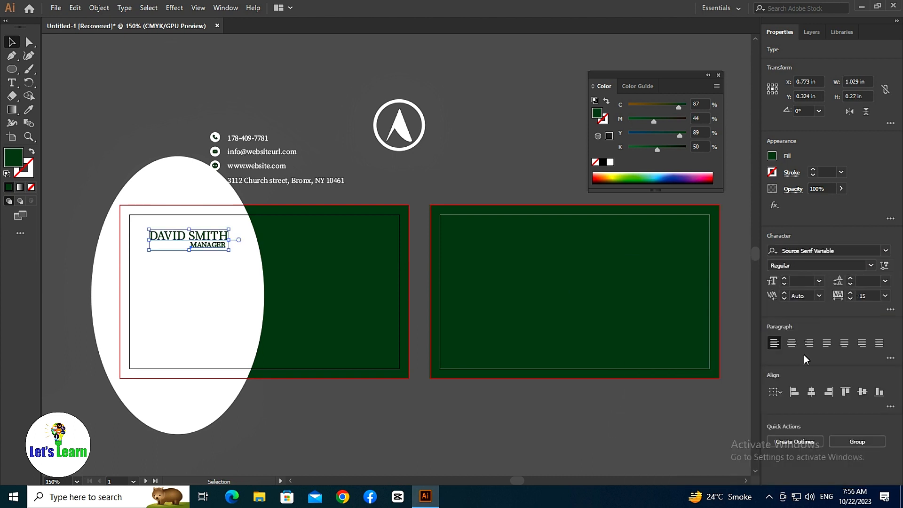
pyautogui.click(869, 266)
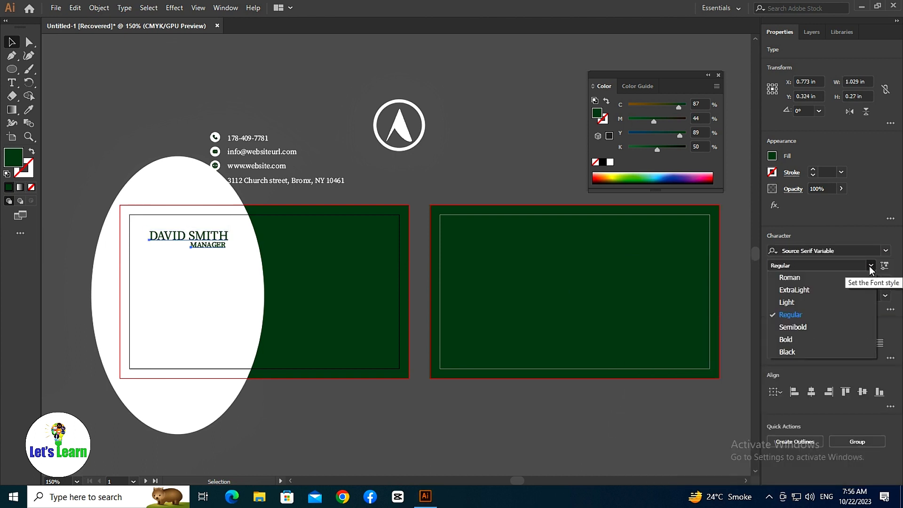
pyautogui.click(809, 336)
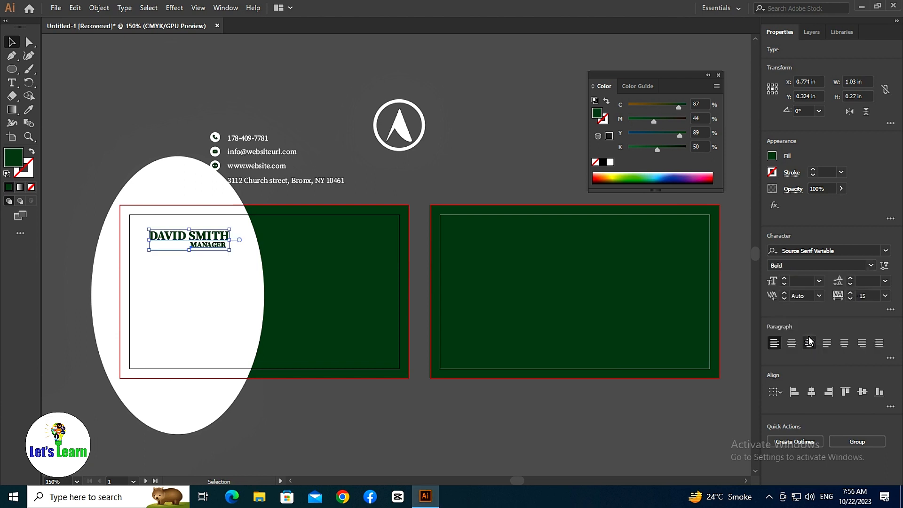
# Set the font style of the MANAGER line alone to Regular.
pyautogui.click(180, 261)
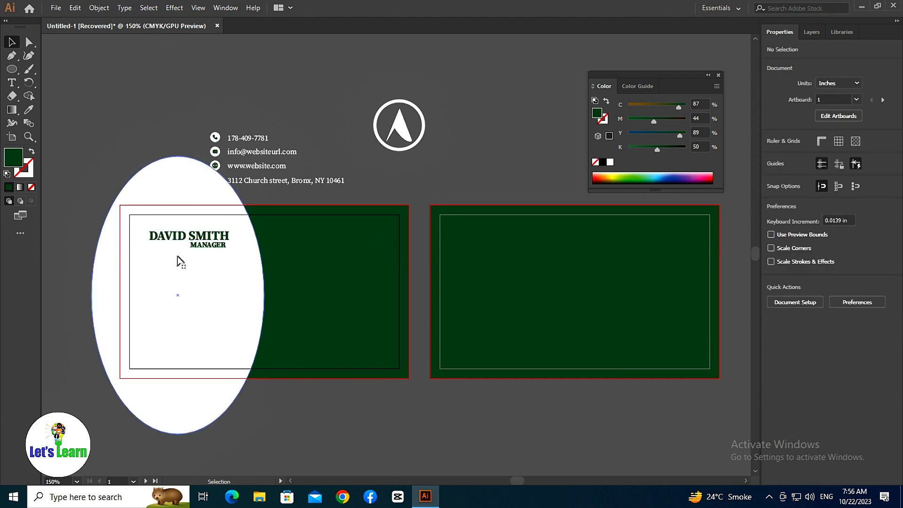
pyautogui.click(207, 246)
pyautogui.click(871, 266)
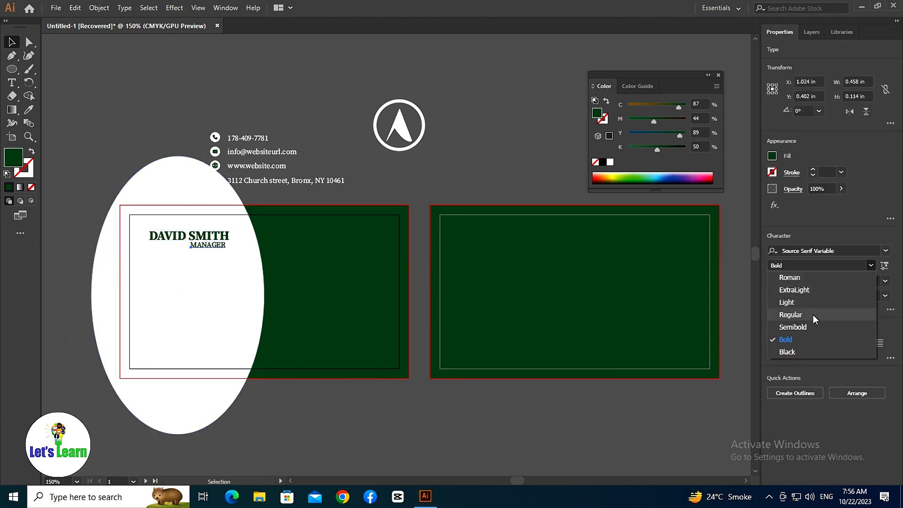
pyautogui.click(798, 316)
pyautogui.click(216, 283)
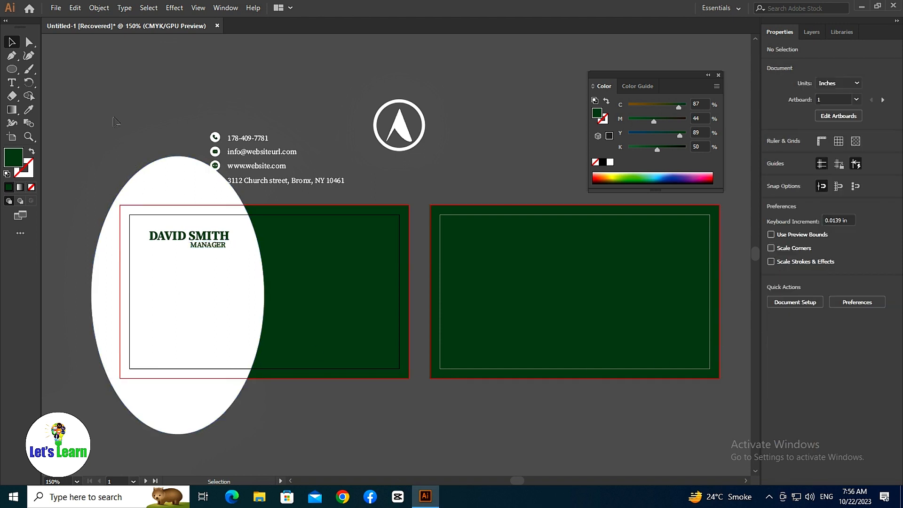
# Lock the white ellipse and the first card's green background so they stay fixed while the text is arranged.
pyautogui.click(247, 331)
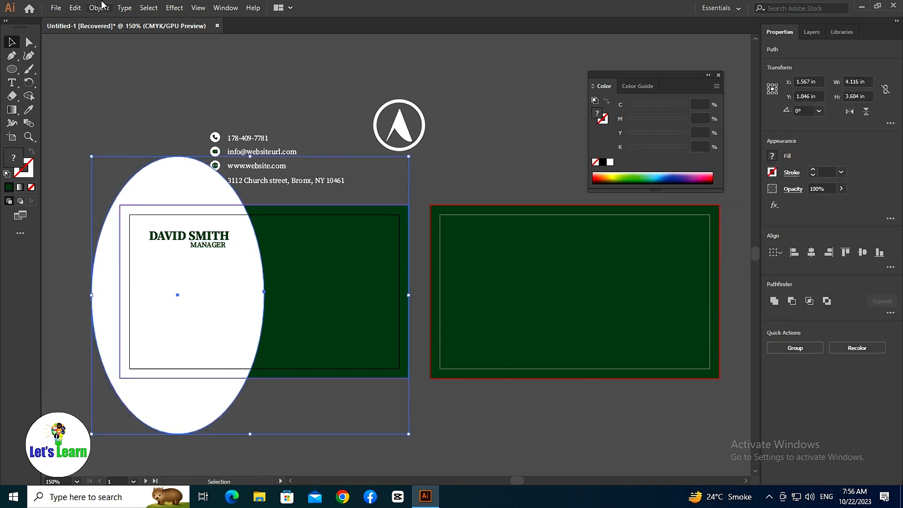
pyautogui.click(99, 7)
pyautogui.moveTo(145, 75)
pyautogui.click(259, 75)
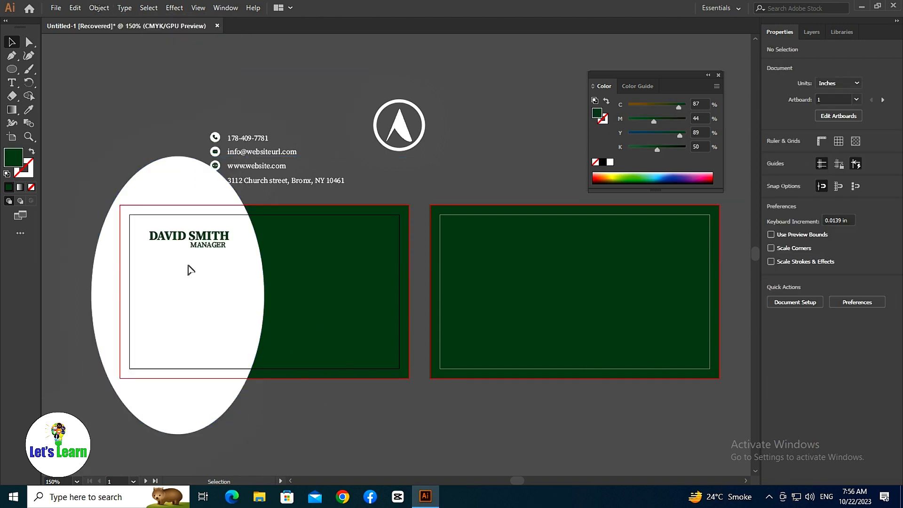
# Nudge the name and job title down inside the white ellipse, fitting the MANAGER line under the end of the name.
pyautogui.moveTo(245, 288); pyautogui.dragTo(207, 247)
pyautogui.press('Down')
pyautogui.press('Down')
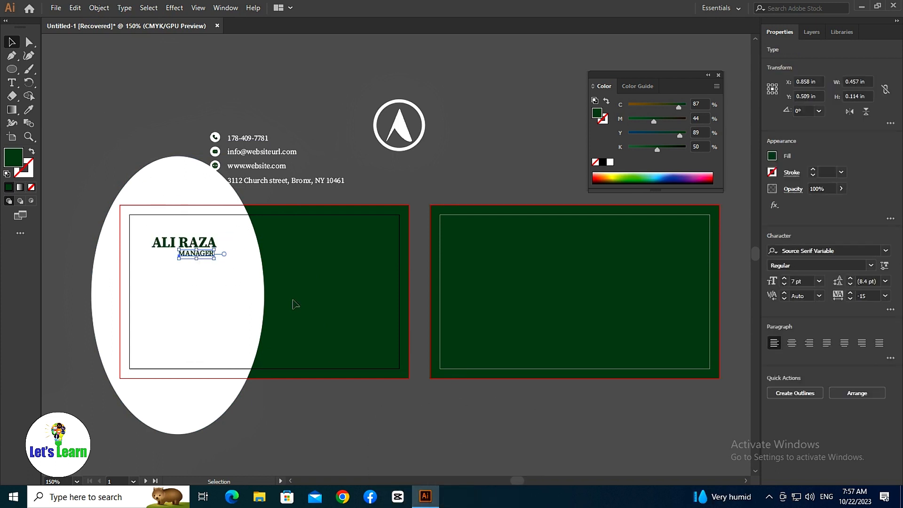
pyautogui.click(29, 96)
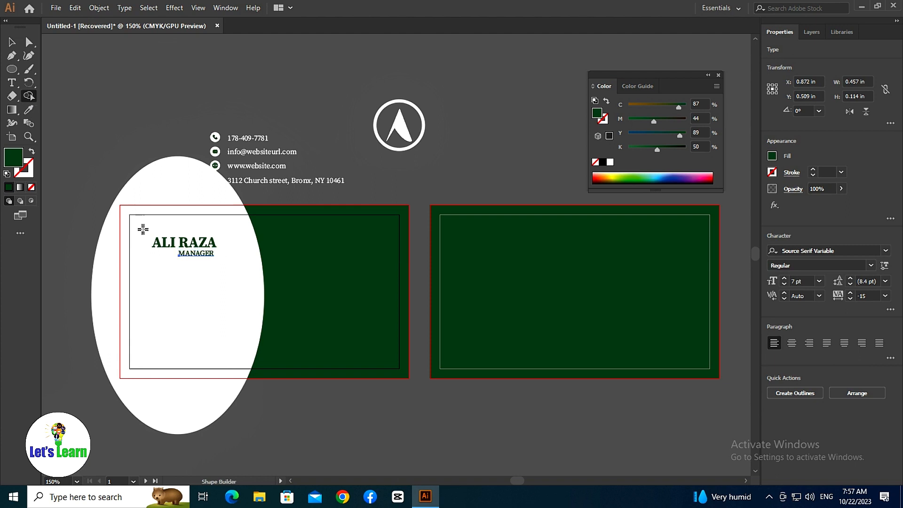
pyautogui.press('v')
pyautogui.click(297, 410)
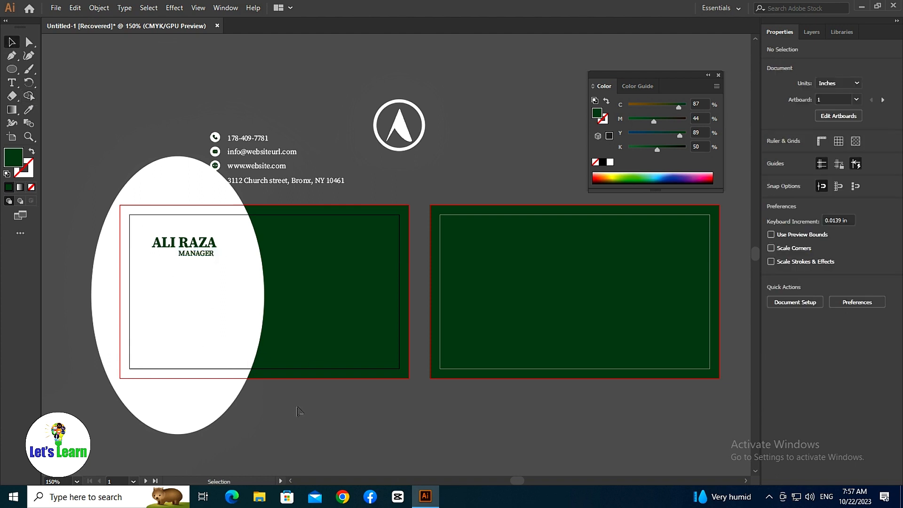
# Move the contact details with their icons onto the lower part of the white ellipse and bring them to front.
pyautogui.moveTo(185, 114); pyautogui.dragTo(186, 115)
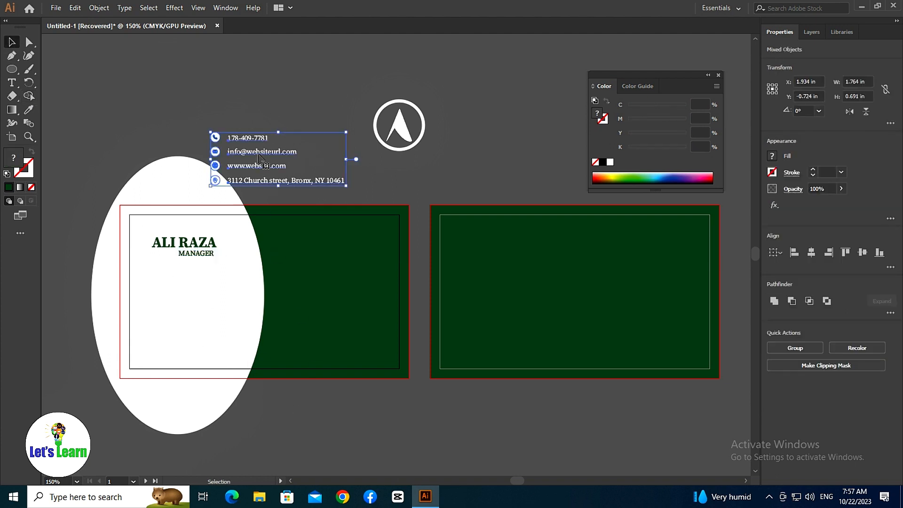
pyautogui.moveTo(259, 156); pyautogui.dragTo(190, 325)
pyautogui.rightClick(191, 322)
pyautogui.moveTo(222, 258)
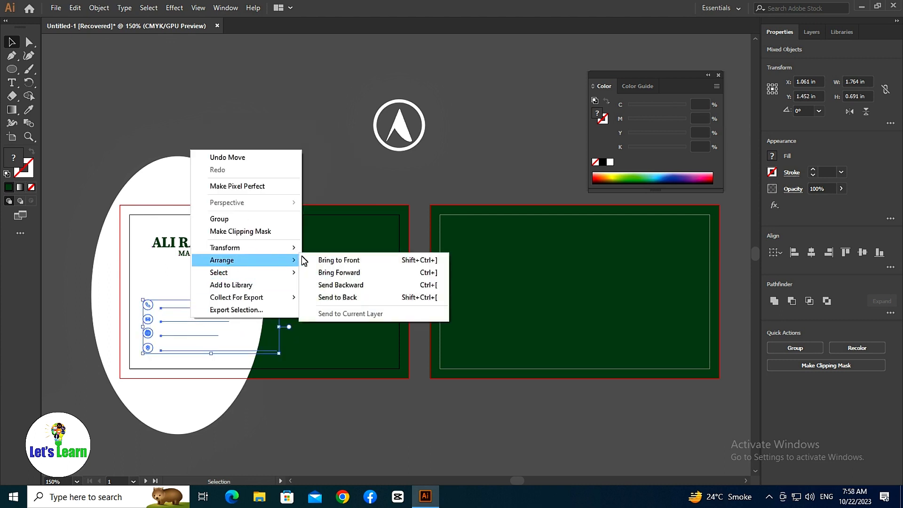
pyautogui.click(314, 260)
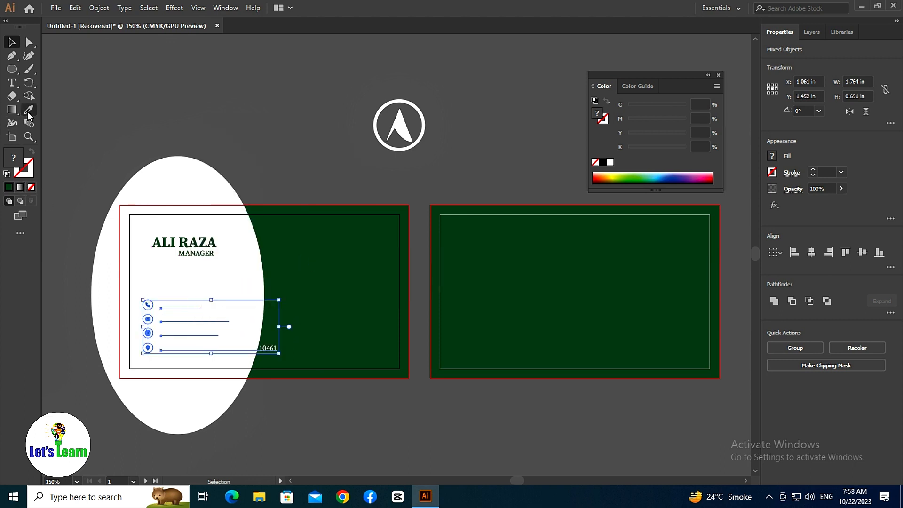
# Recolour the contact details and icons by sampling the card background's dark green with the Eyedropper.
pyautogui.click(27, 112)
pyautogui.click(352, 298)
pyautogui.click(10, 44)
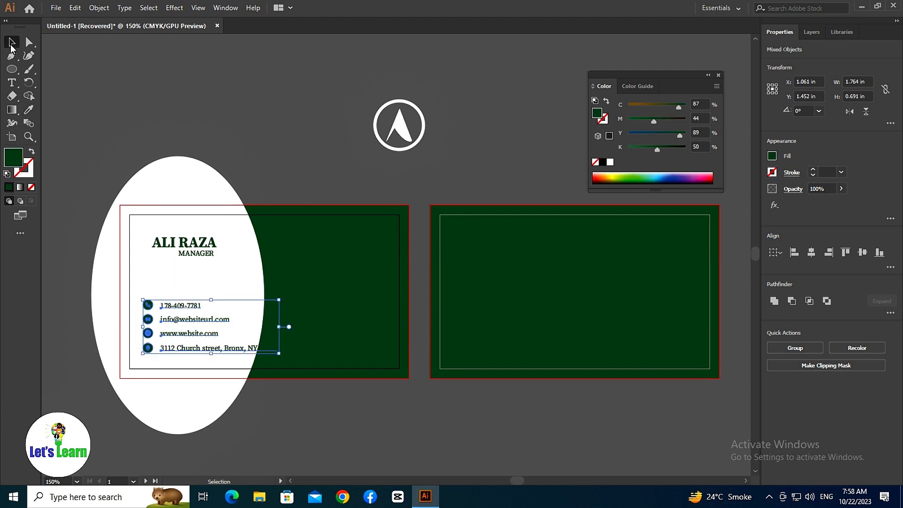
pyautogui.click(96, 98)
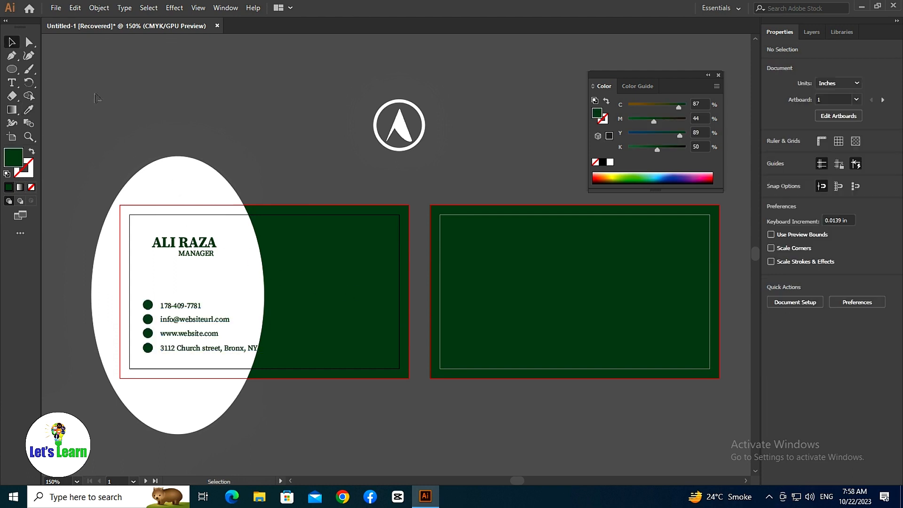
# Break the postal address into two lines after the street so it fits inside the white ellipse.
pyautogui.click(263, 349)
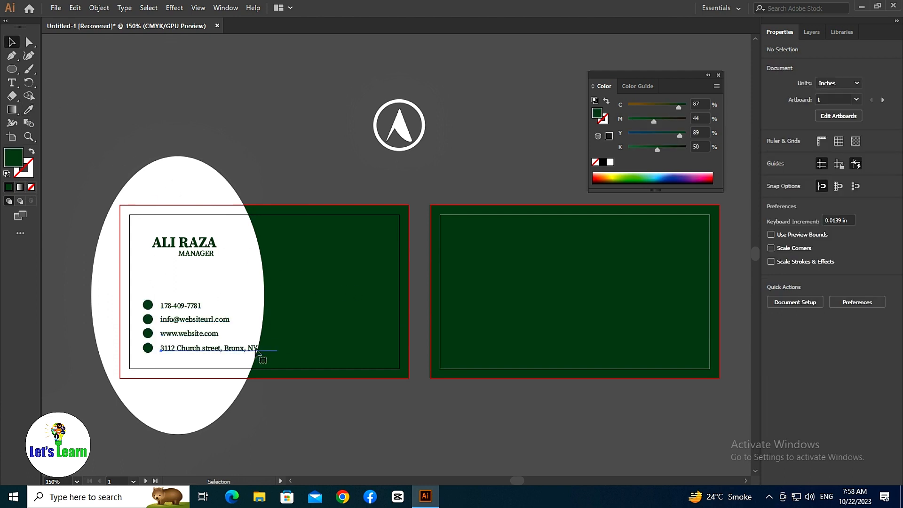
pyautogui.doubleClick(225, 348)
pyautogui.press('Return')
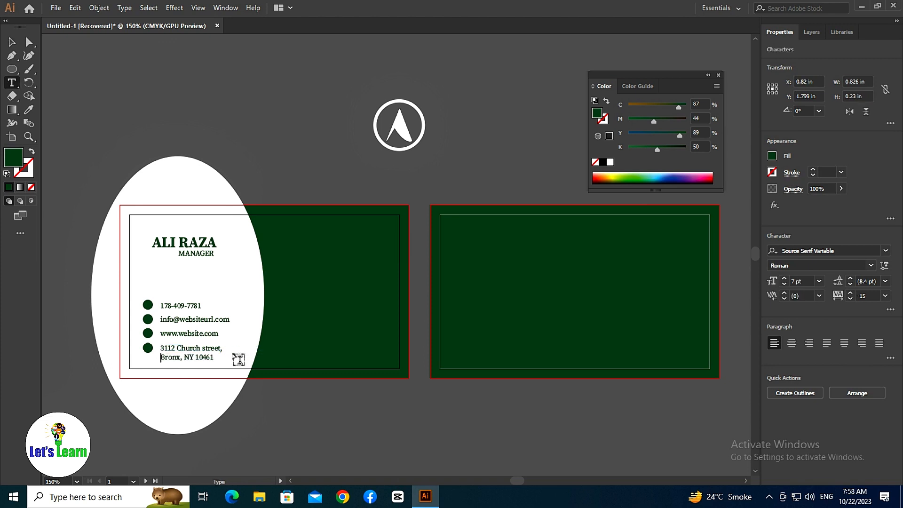
pyautogui.press('Escape')
pyautogui.click(282, 429)
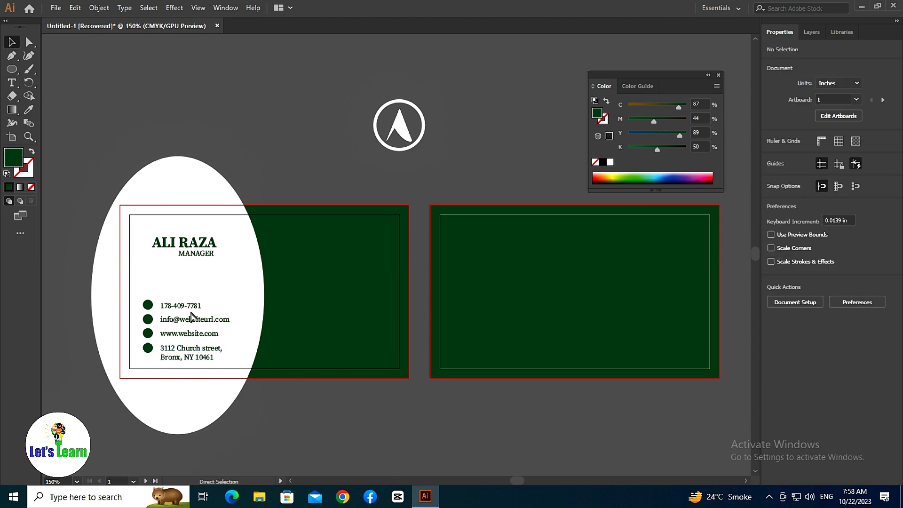
# Colour the four symbols inside the contact icon circles white by sampling the ellipse with the Eyedropper.
pyautogui.hotkey('ctrl', '+')
pyautogui.hotkey('ctrl', '+')
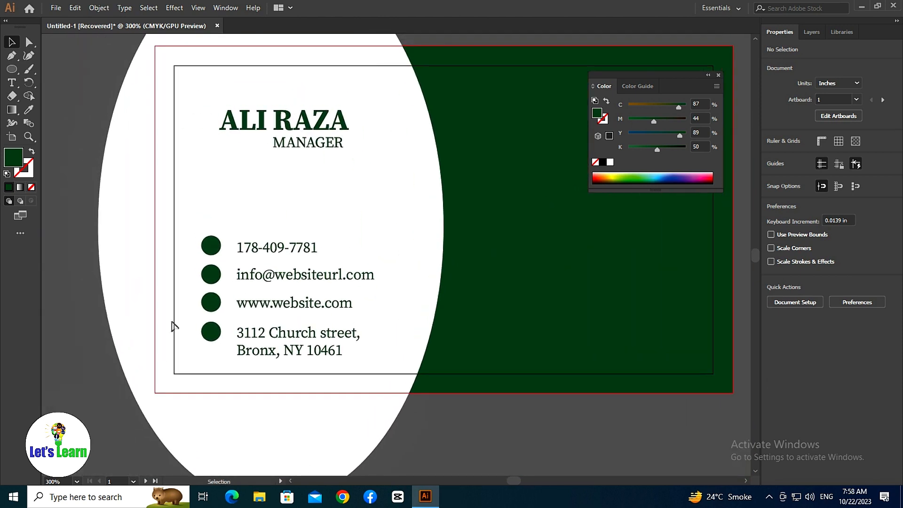
pyautogui.click(210, 301)
pyautogui.keyDown('shift'); pyautogui.click(210, 332); pyautogui.keyUp('shift')
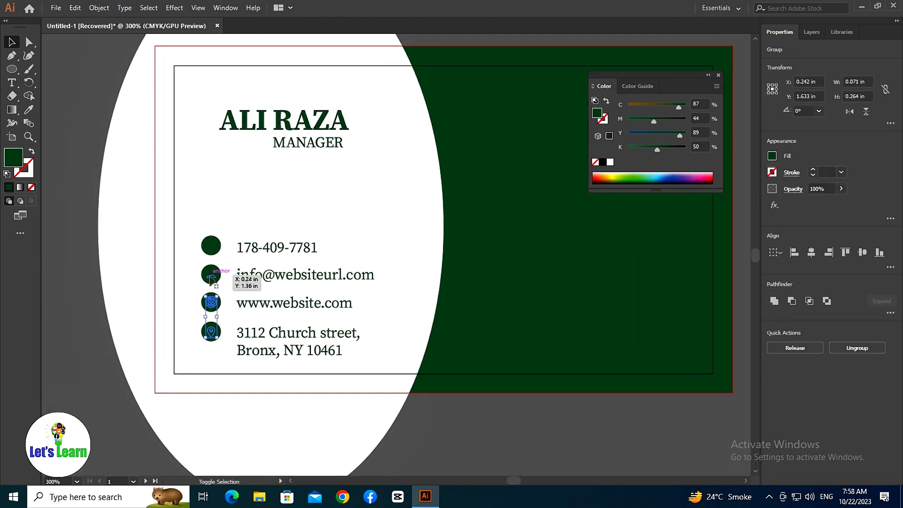
pyautogui.keyDown('shift'); pyautogui.click(210, 277); pyautogui.keyUp('shift')
pyautogui.keyDown('shift'); pyautogui.click(211, 245); pyautogui.keyUp('shift')
pyautogui.click(28, 109)
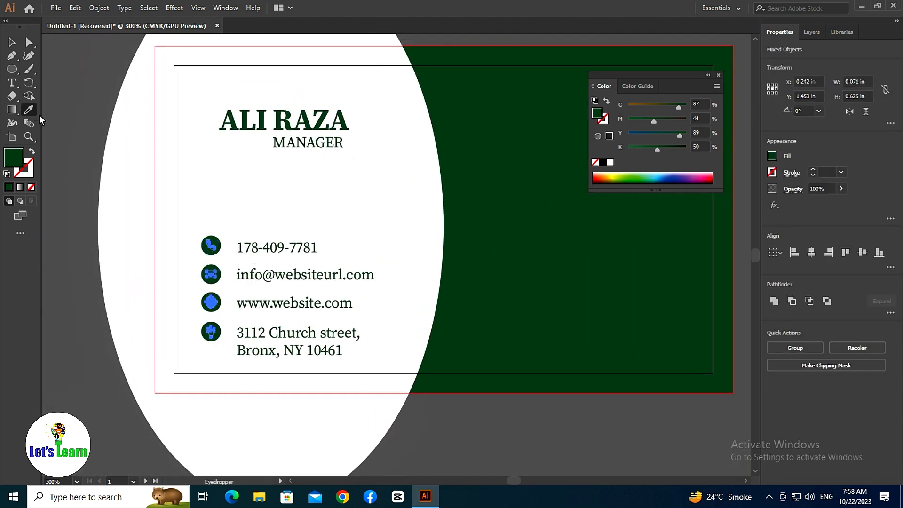
pyautogui.click(202, 170)
pyautogui.click(12, 41)
pyautogui.click(55, 84)
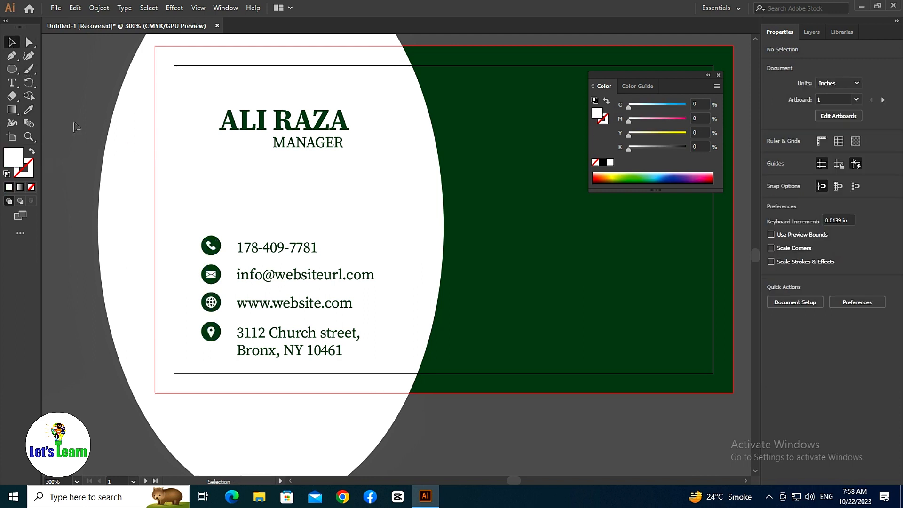
# Line up the phone number and address rows with their icons.
pyautogui.scroll(2, 78, 128)
pyautogui.click(252, 276)
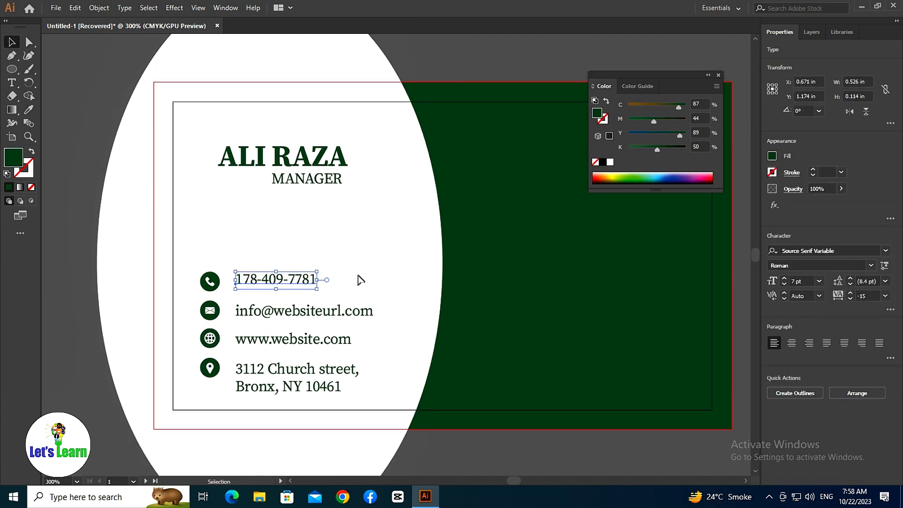
pyautogui.click(230, 374)
pyautogui.click(210, 369)
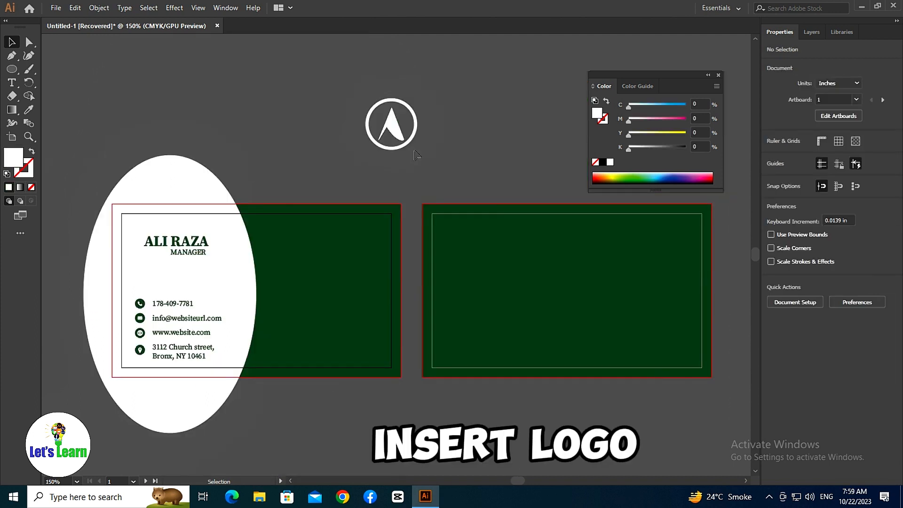
# Move the round logo onto the green area of the first card and bring it to front.
pyautogui.click(402, 131)
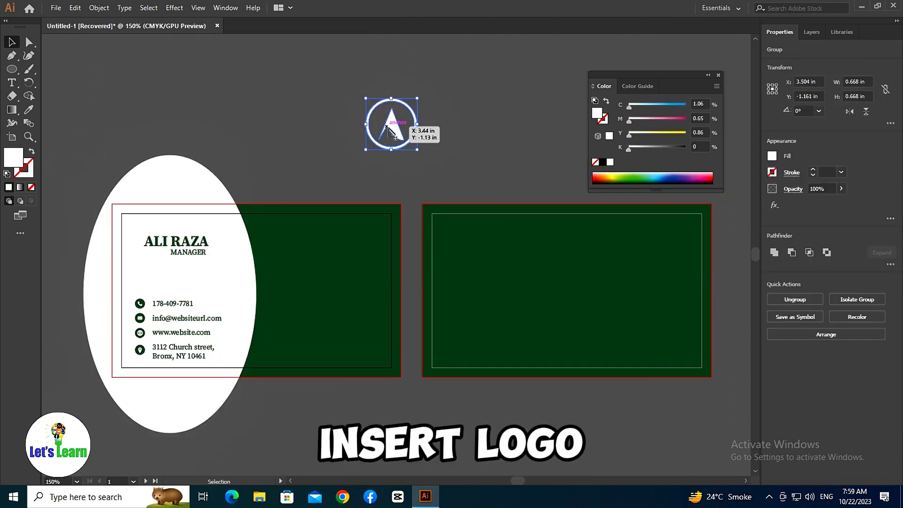
pyautogui.moveTo(389, 126); pyautogui.dragTo(328, 301)
pyautogui.rightClick(327, 302)
pyautogui.moveTo(426, 419)
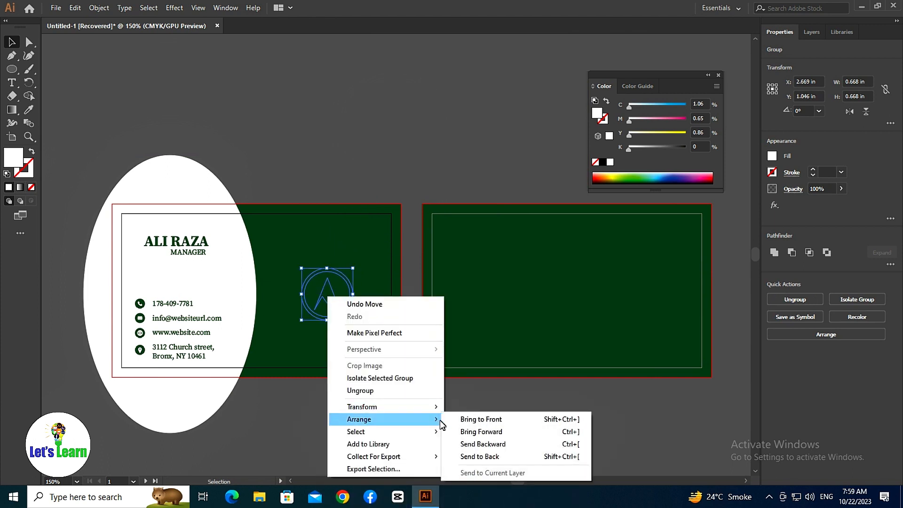
pyautogui.click(475, 419)
pyautogui.click(416, 418)
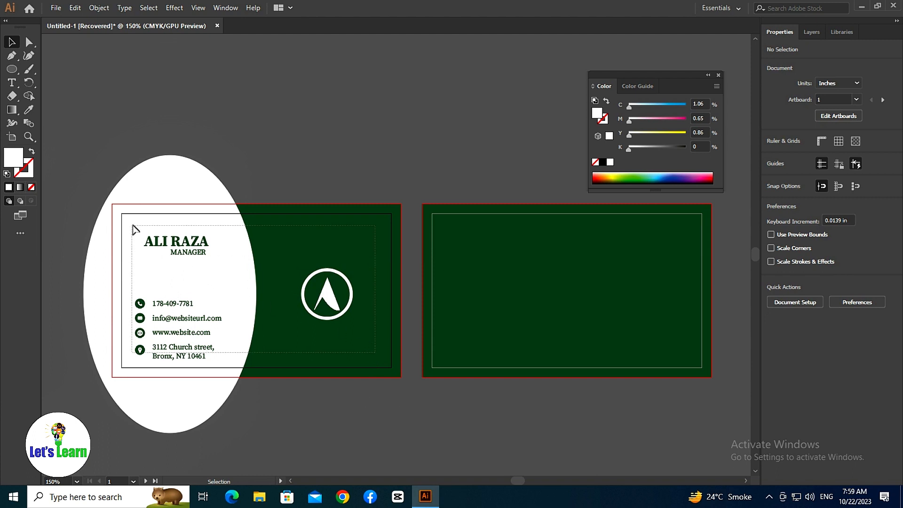
# Group the name, job title, contact details and logo, and move the group off the card into the space above.
pyautogui.hotkey('ctrl', 'a')
pyautogui.rightClick(173, 246)
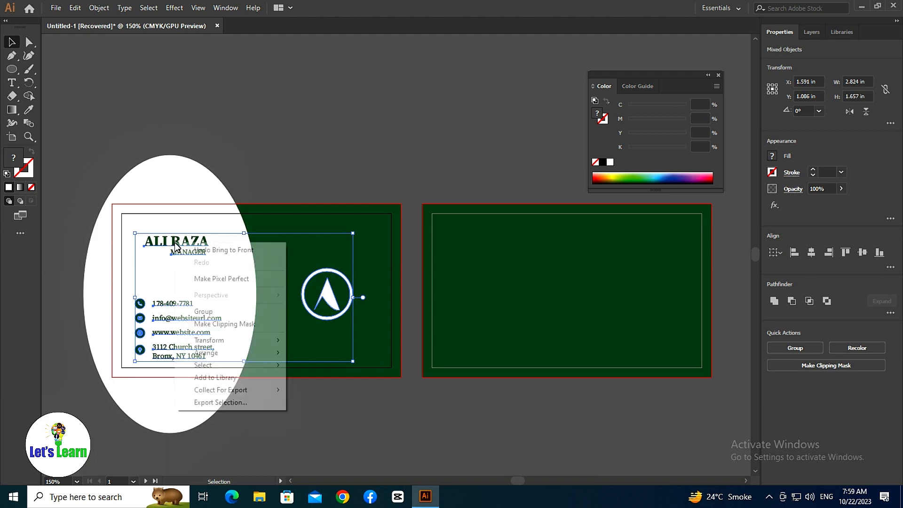
pyautogui.click(196, 311)
pyautogui.moveTo(332, 301); pyautogui.dragTo(434, 114)
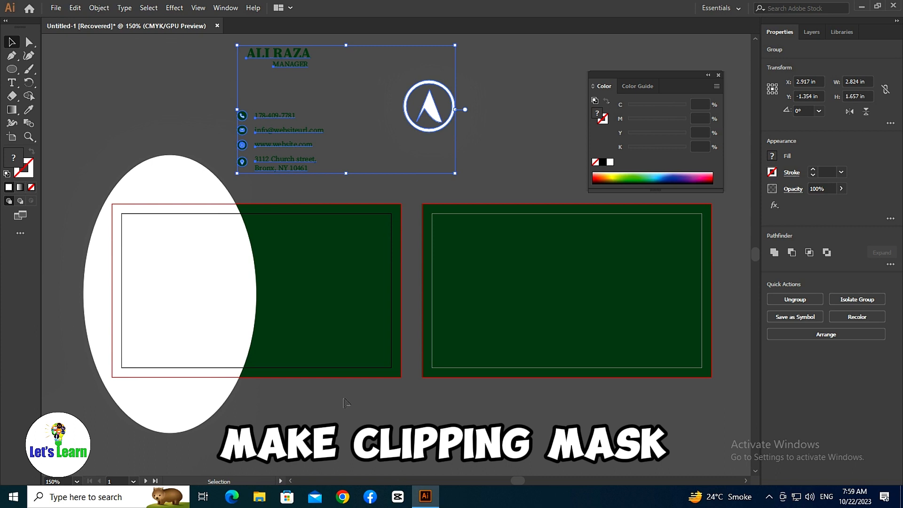
# Clip the white ellipse to the card's edges with a clipping mask made from the rectangle covering the card's left part.
pyautogui.click(184, 288)
pyautogui.rightClick(183, 264)
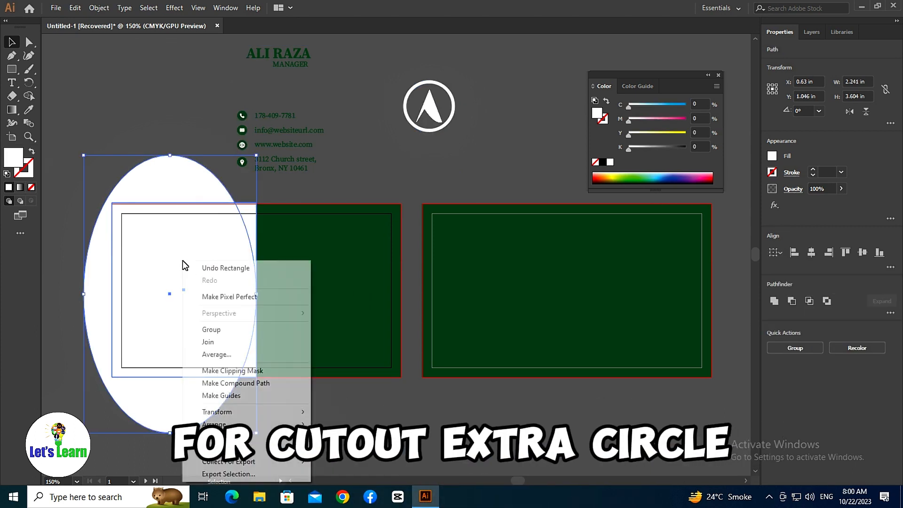
pyautogui.click(225, 371)
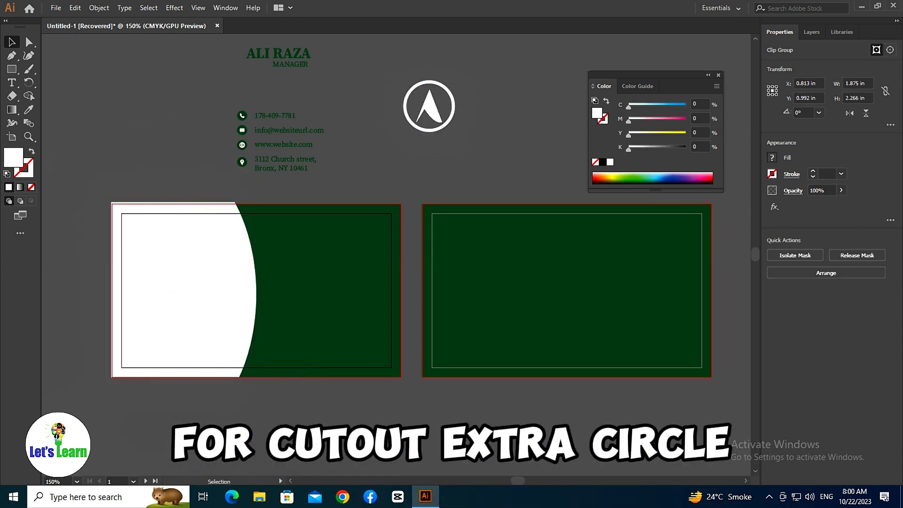
pyautogui.click(91, 94)
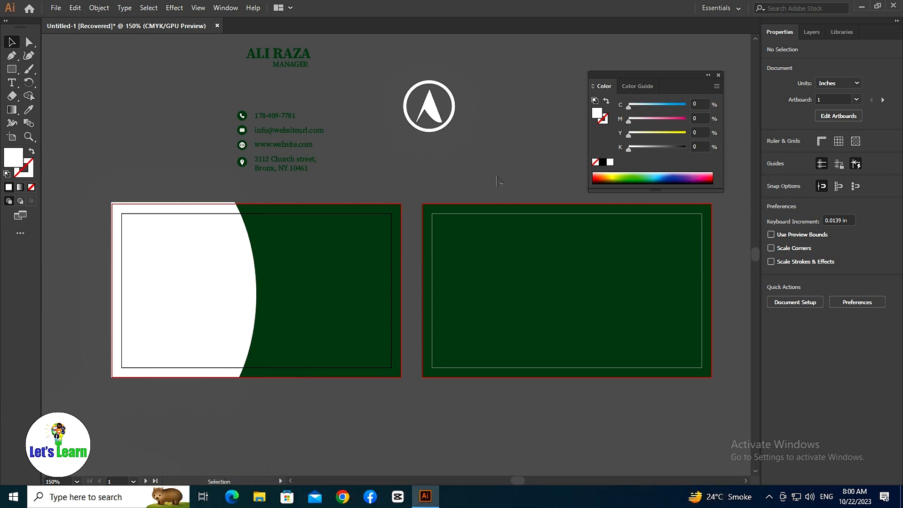
# Move the grouped text and logo back onto the first card and bring the group to front.
pyautogui.scroll(5, 297, 69)
pyautogui.click(297, 175)
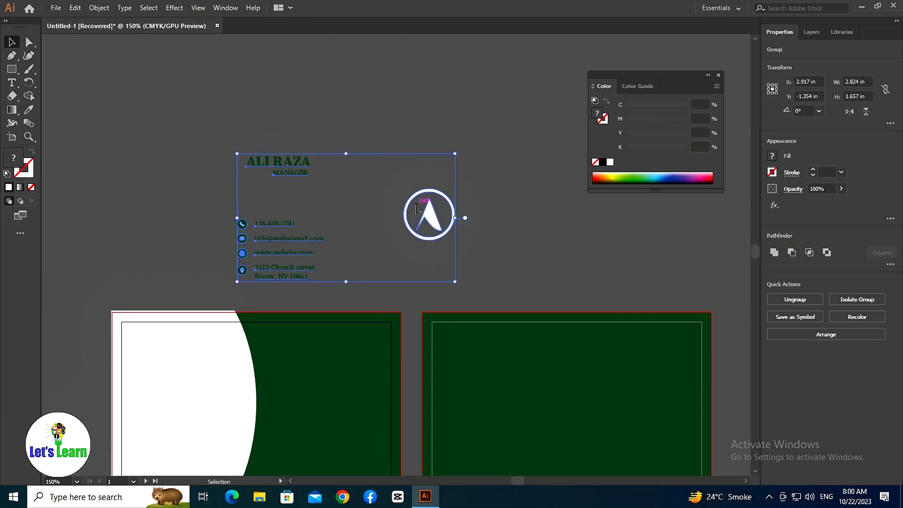
pyautogui.scroll(-4, 504, 268)
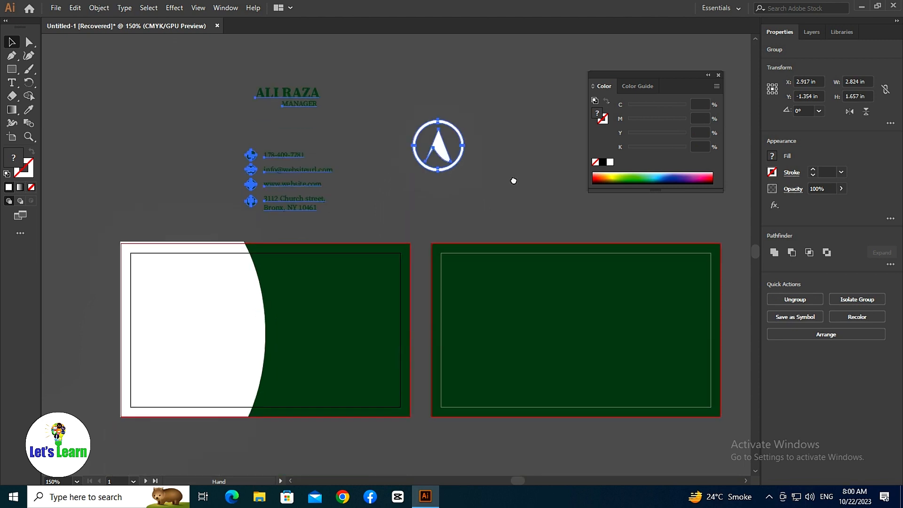
pyautogui.moveTo(448, 130); pyautogui.dragTo(344, 308)
pyautogui.rightClick(344, 308)
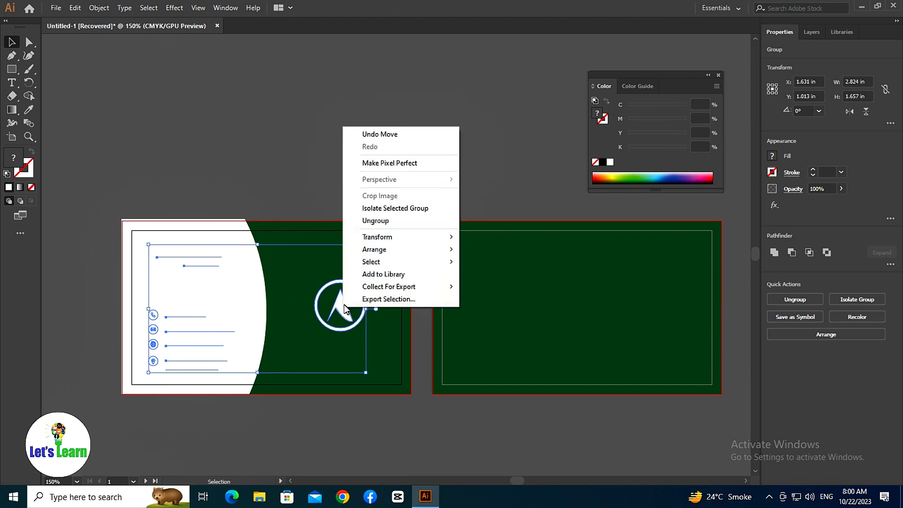
pyautogui.moveTo(417, 250)
pyautogui.click(476, 250)
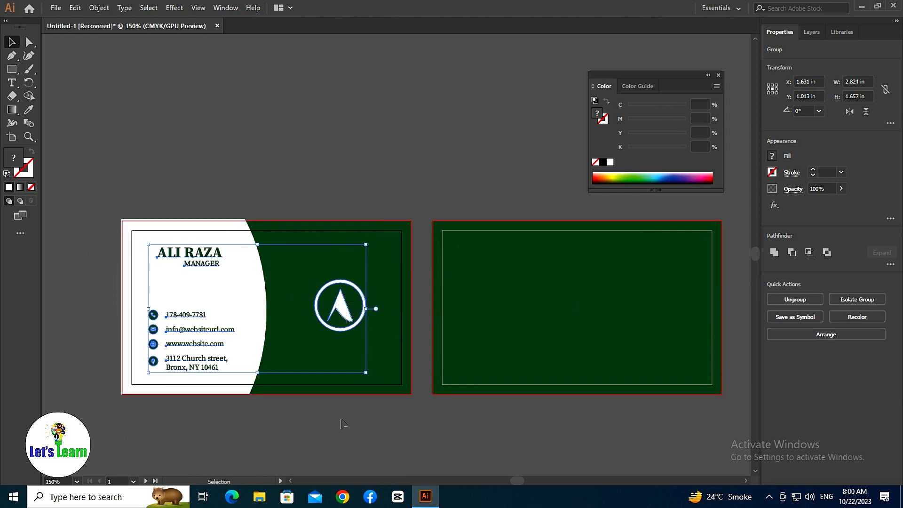
pyautogui.click(335, 433)
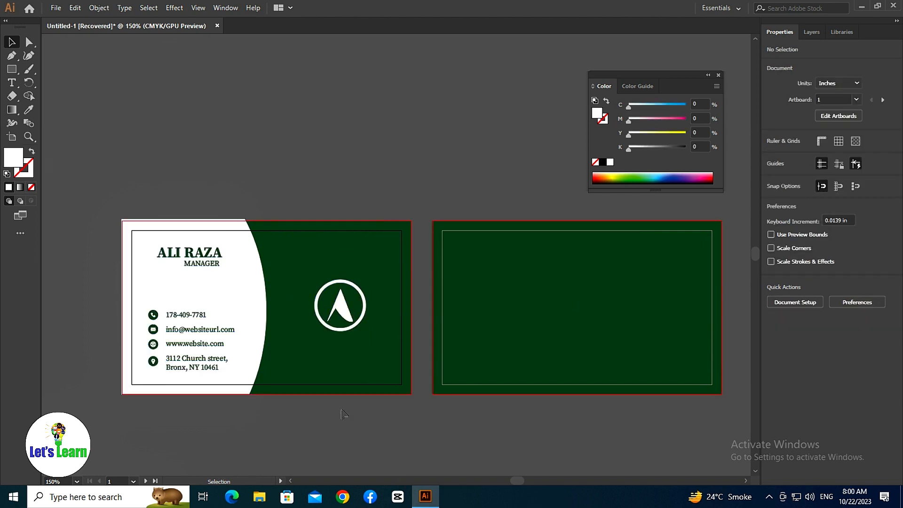
# Place a copy of the round logo at the centre of the second card.
pyautogui.click(346, 306)
pyautogui.moveTo(347, 305); pyautogui.dragTo(583, 304)
pyautogui.click(421, 439)
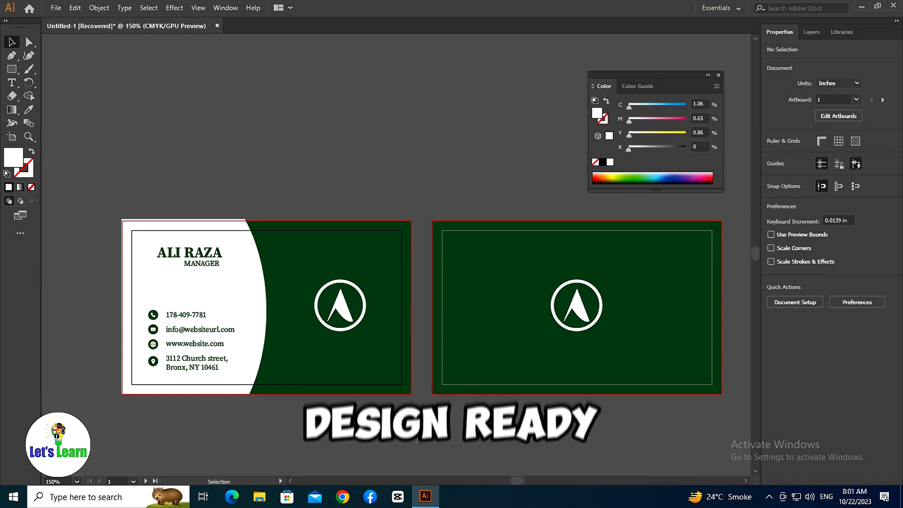
# Export the business card design in PNG format to the Documents folder, with Use Artboards enabled for all artboards.
pyautogui.click(56, 7)
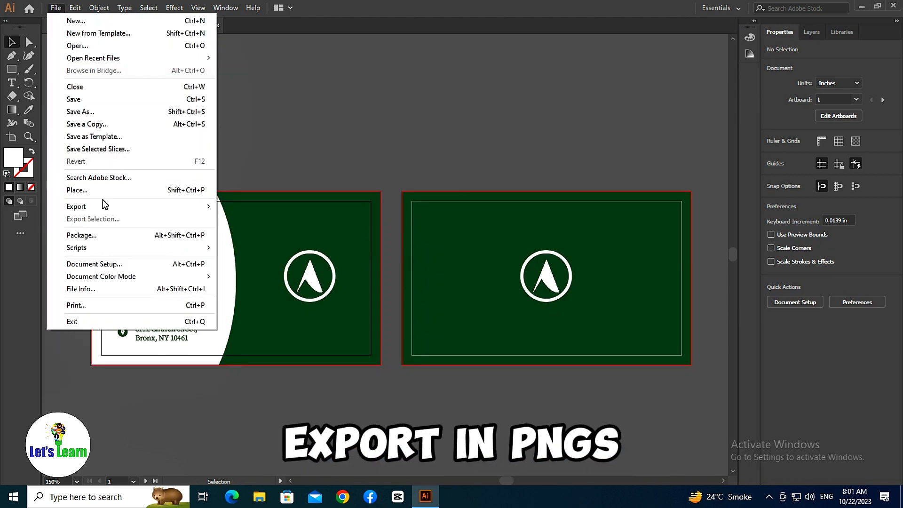
pyautogui.moveTo(104, 204)
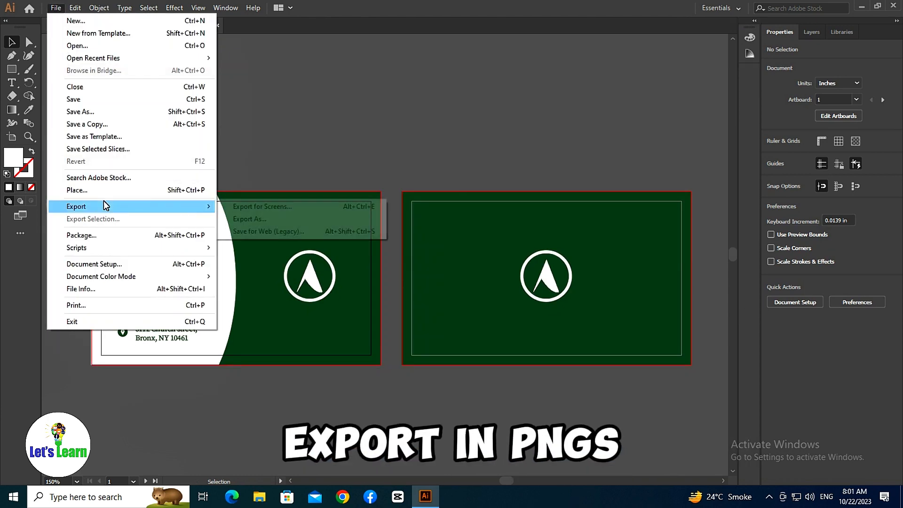
pyautogui.click(237, 219)
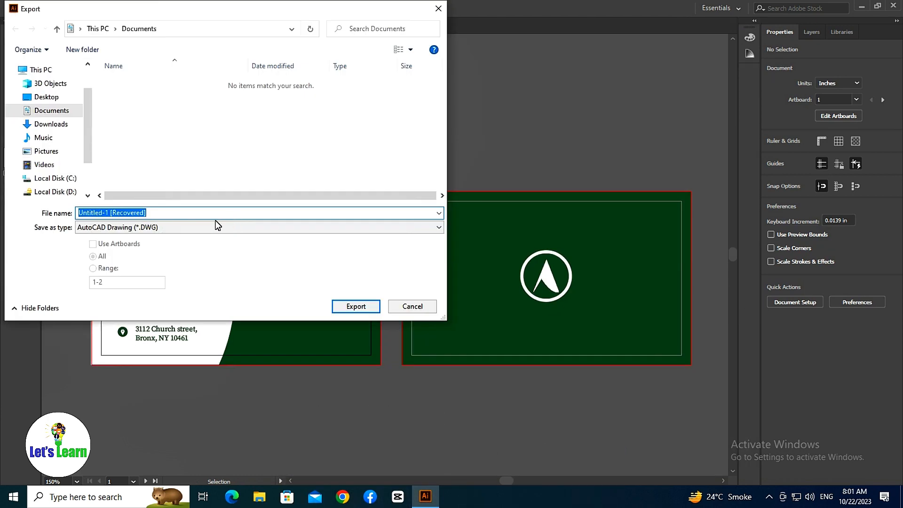
pyautogui.click(182, 225)
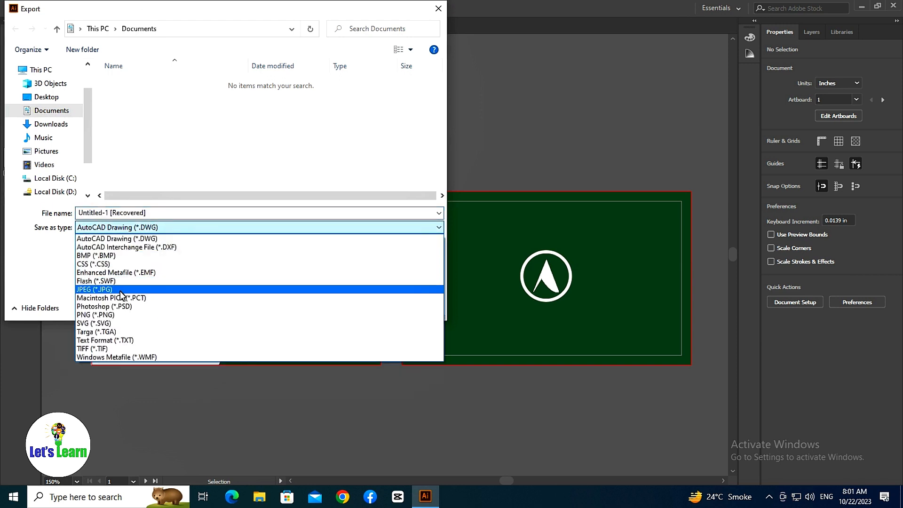
pyautogui.click(109, 315)
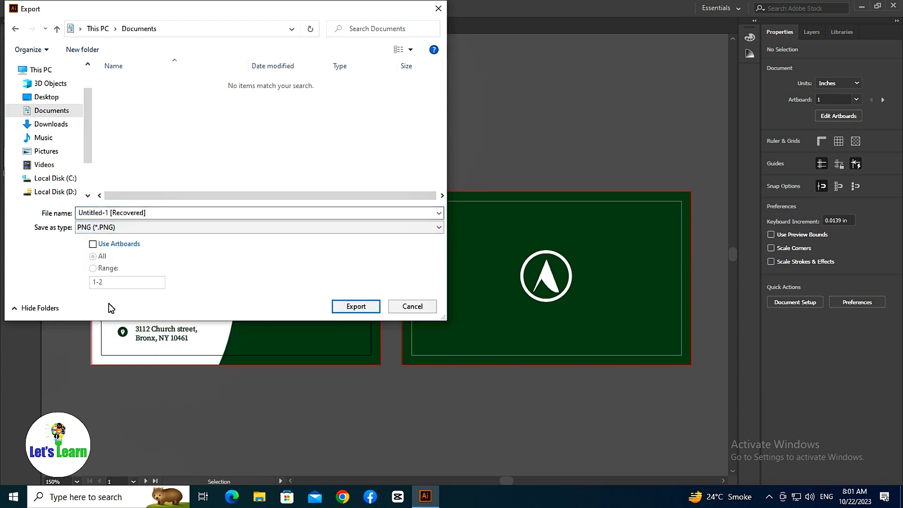
pyautogui.click(92, 244)
pyautogui.click(350, 311)
# Set the PNG resolution to High (300 ppi) and complete the export.
pyautogui.click(476, 243)
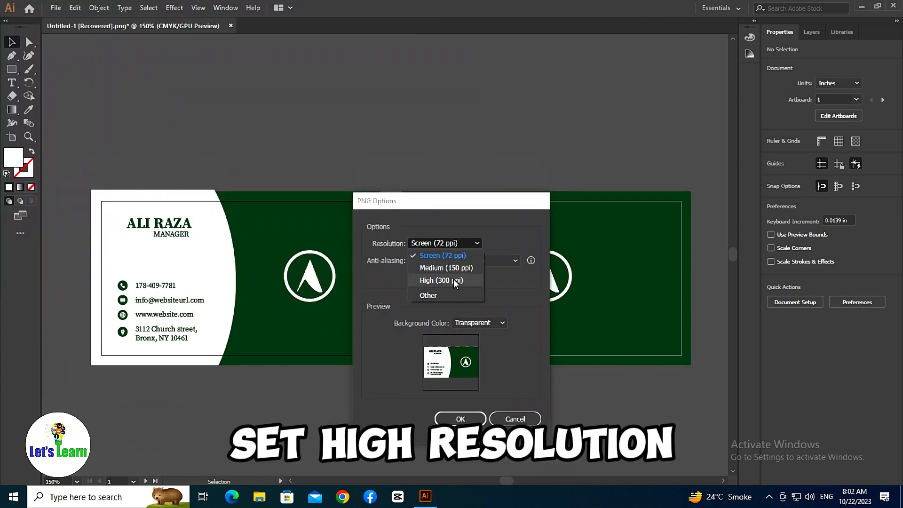
pyautogui.click(453, 280)
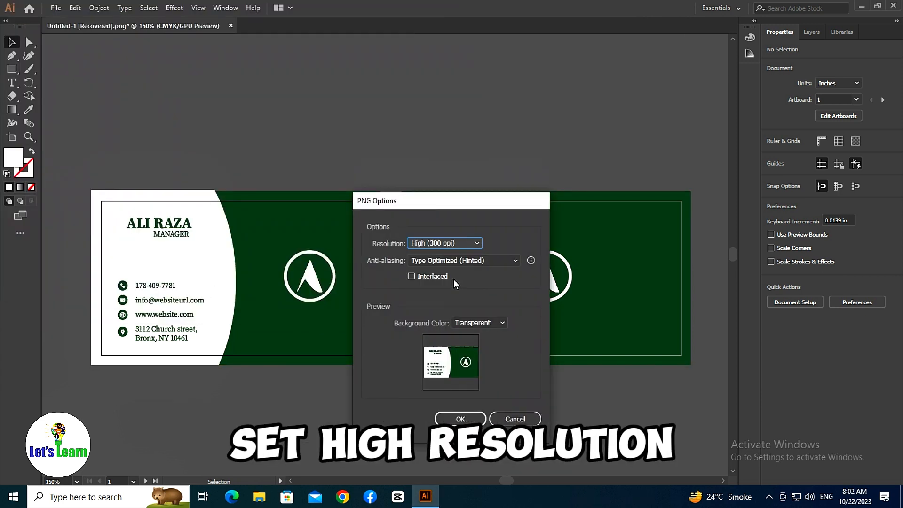
pyautogui.click(460, 418)
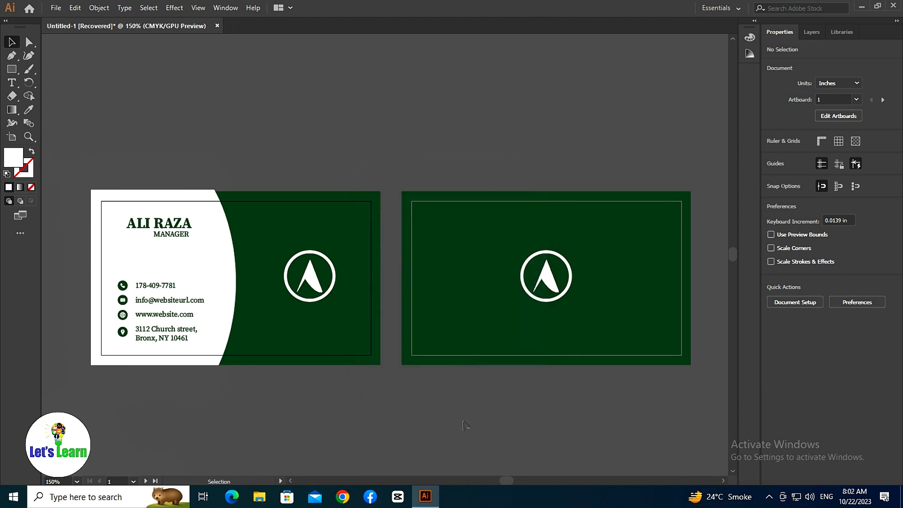